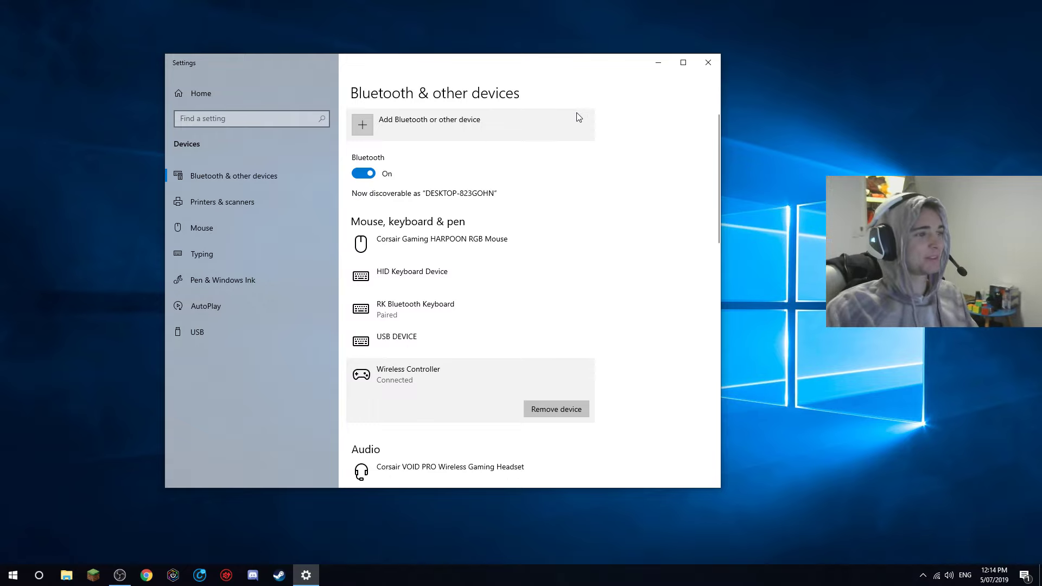
# - Try to remove the connected Wireless Controller from the Bluetooth devices
pyautogui.click(569, 410)
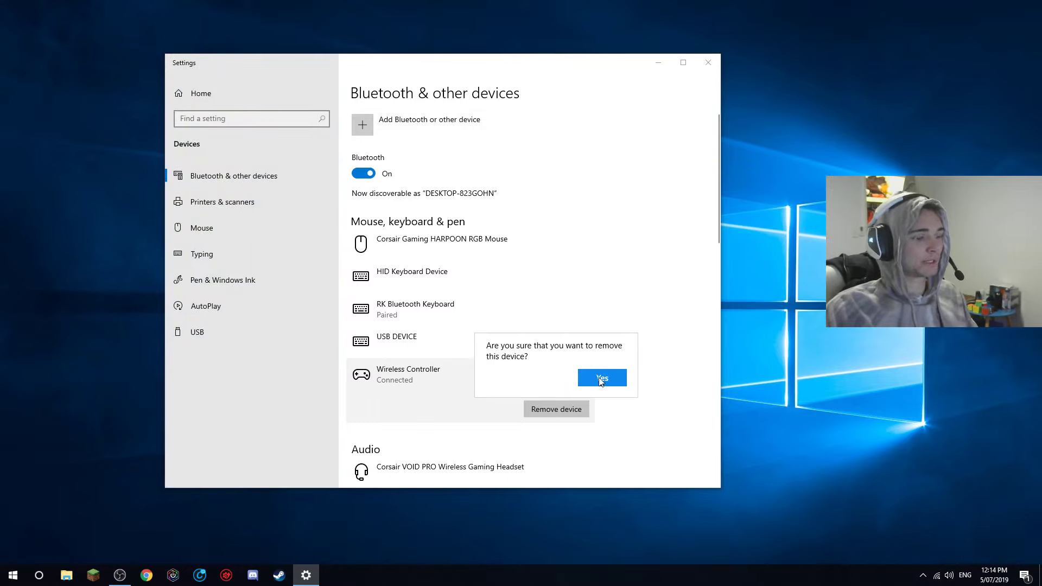
pyautogui.click(601, 379)
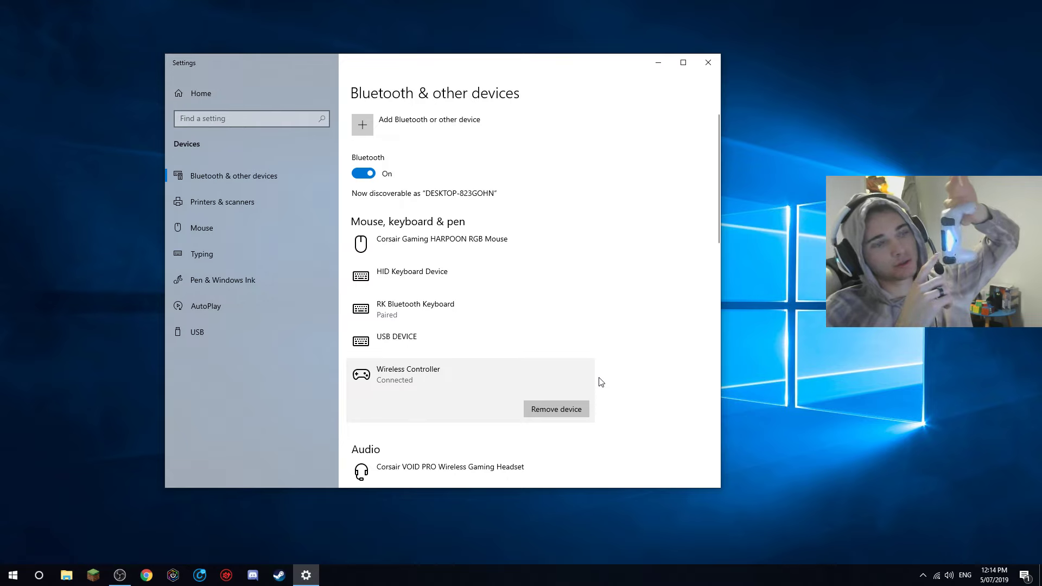
pyautogui.click(577, 414)
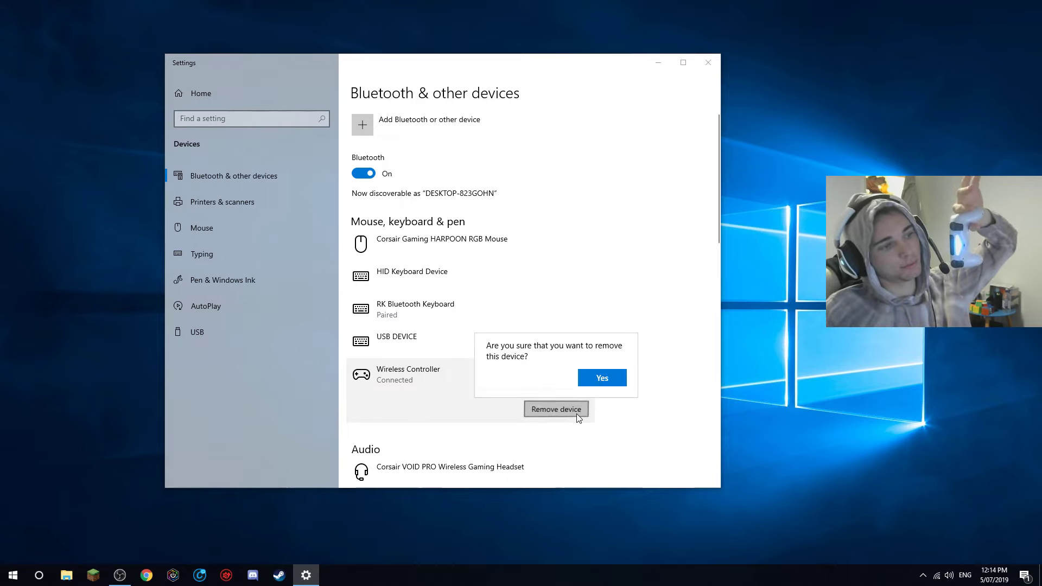
pyautogui.click(609, 383)
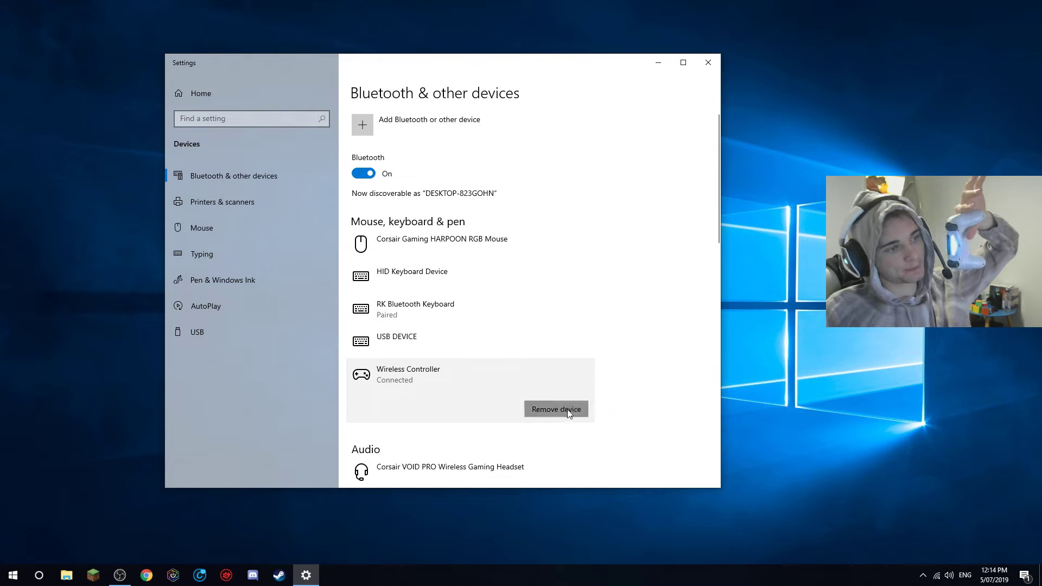
pyautogui.click(565, 412)
pyautogui.click(599, 378)
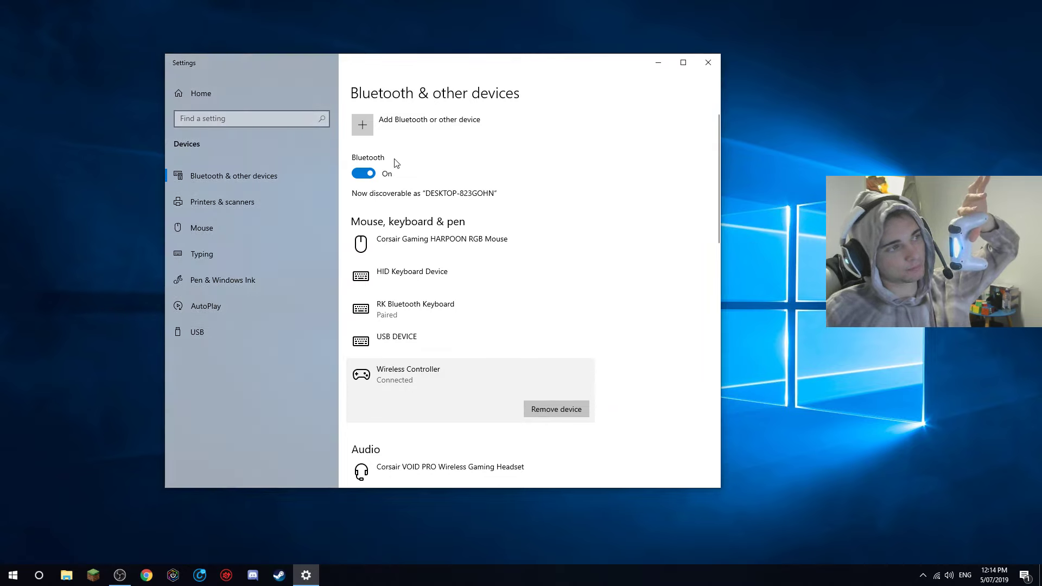
# - Turn Bluetooth off and on again and remove the Wireless Controller from the paired devices
pyautogui.click(364, 174)
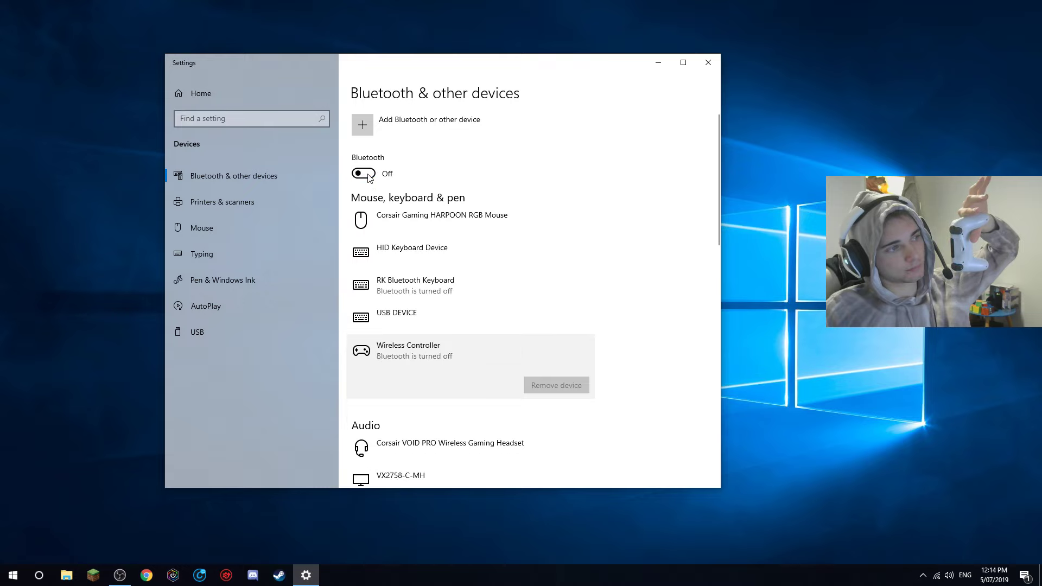
pyautogui.click(367, 174)
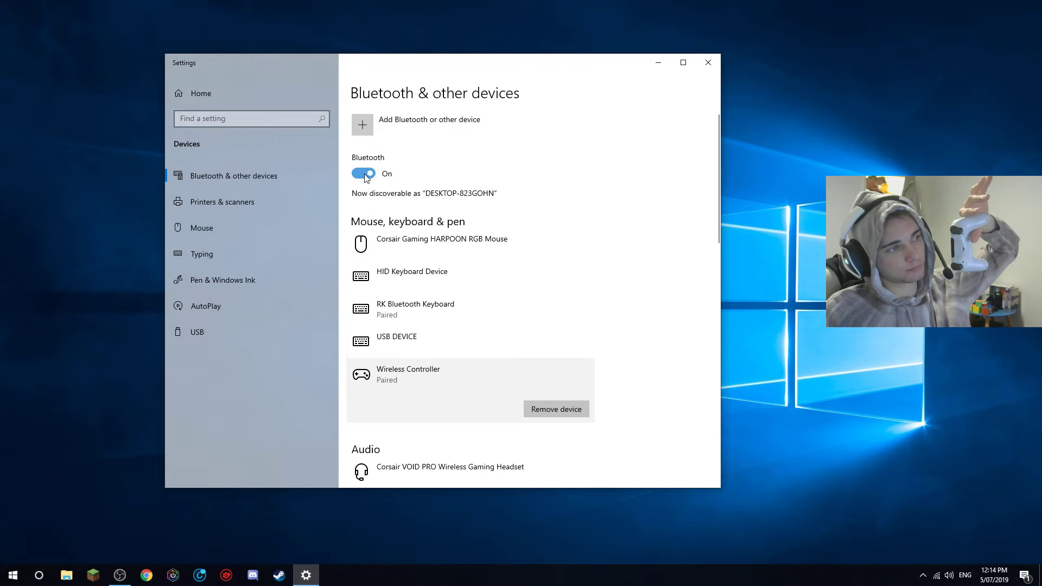
pyautogui.click(564, 406)
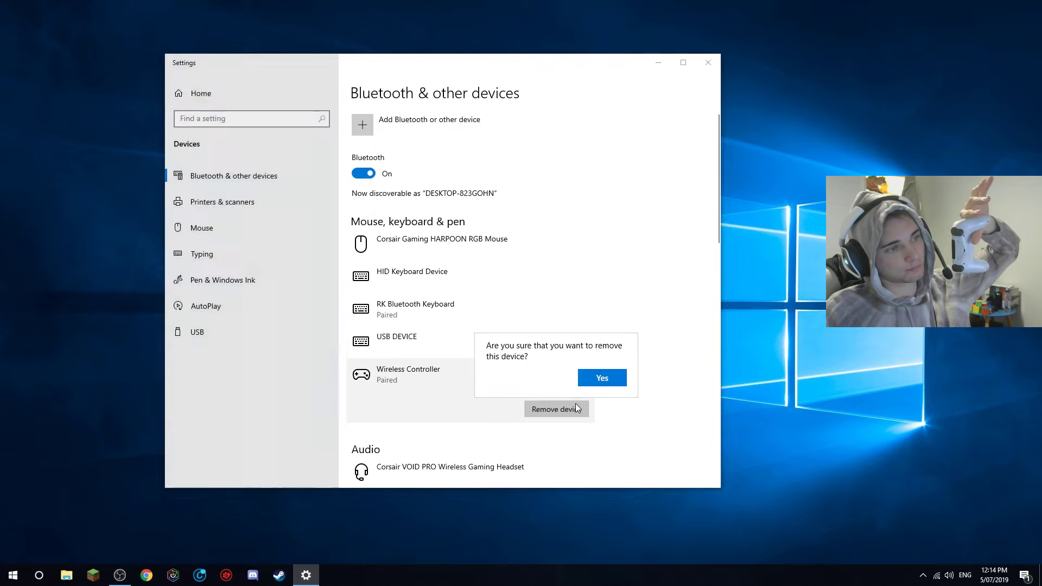
pyautogui.click(603, 380)
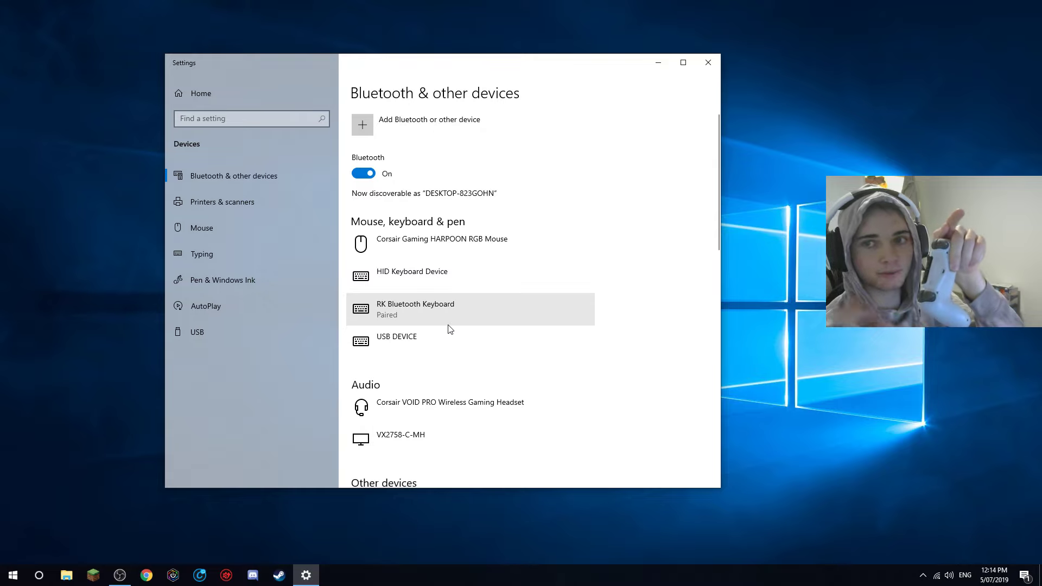
# - Add the Wireless Controller as a new Bluetooth device and finish the pairing
pyautogui.click(399, 124)
pyautogui.click(389, 178)
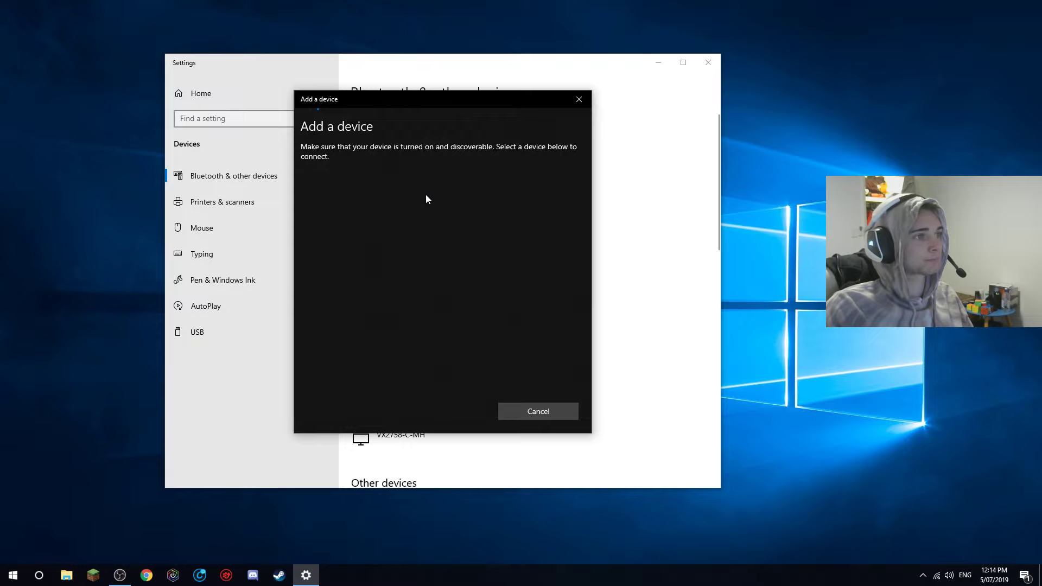
pyautogui.click(388, 196)
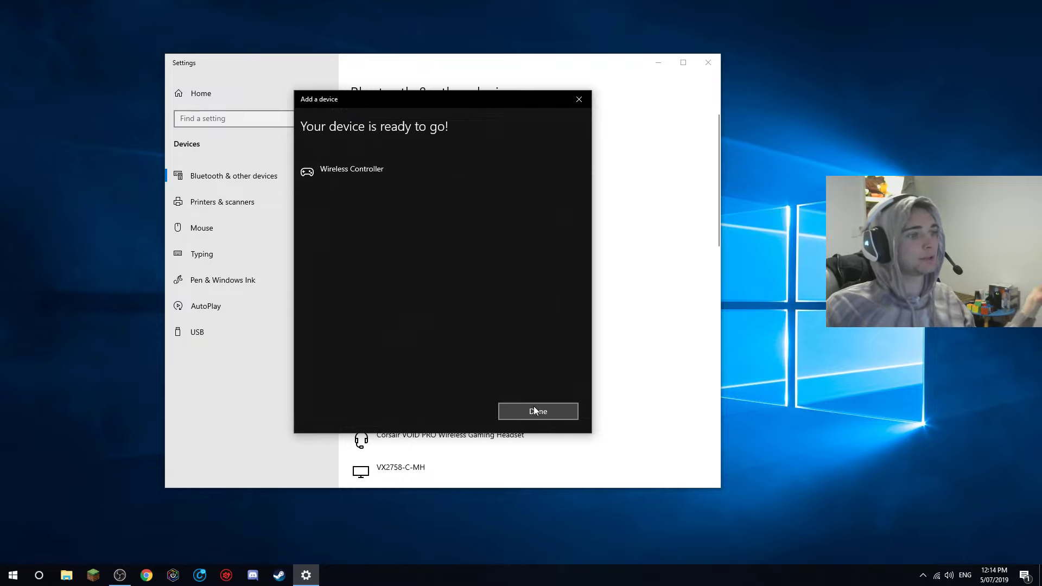
pyautogui.click(535, 410)
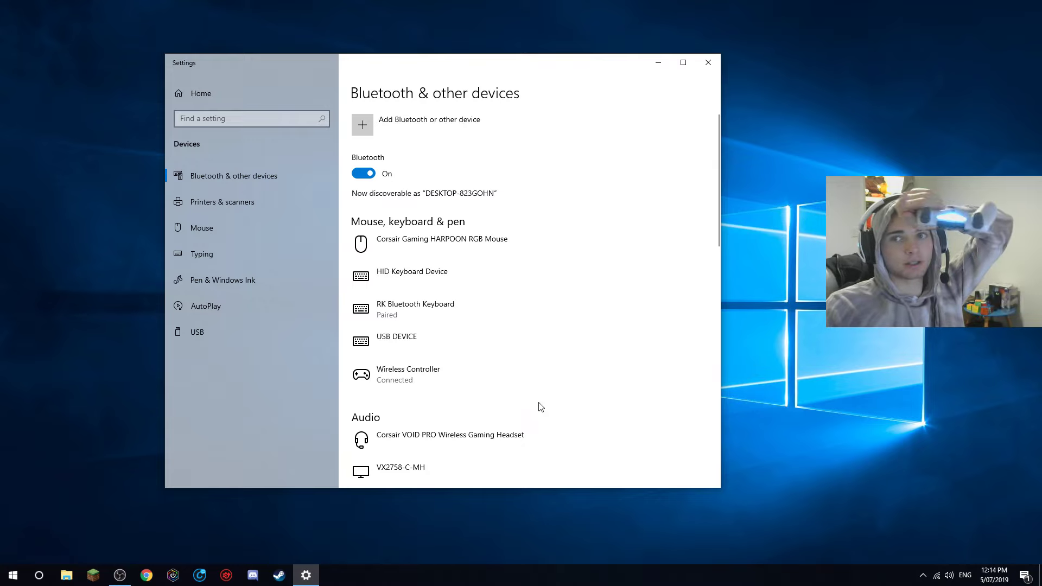
# - Close the Settings window and bring up the Dolphin-x64 folder in File Explorer
pyautogui.click(921, 575)
pyautogui.rightClick(910, 535)
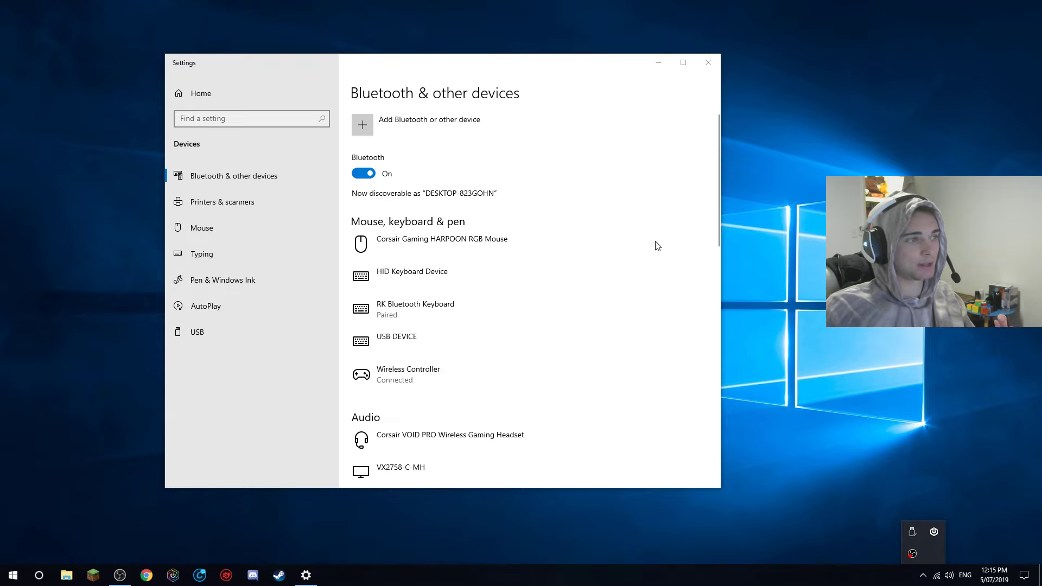
pyautogui.moveTo(588, 65); pyautogui.dragTo(601, 62)
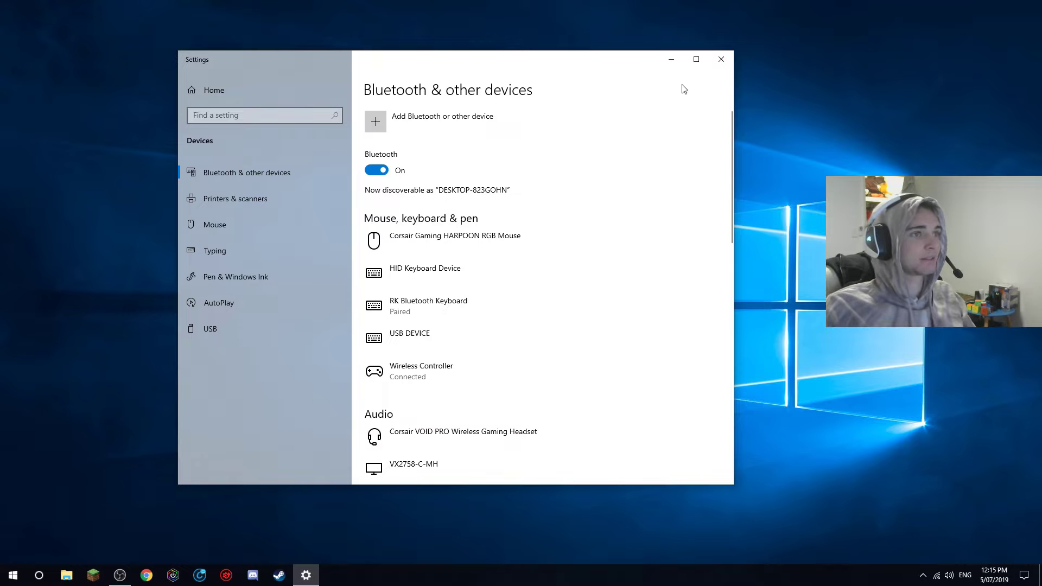
pyautogui.click(731, 61)
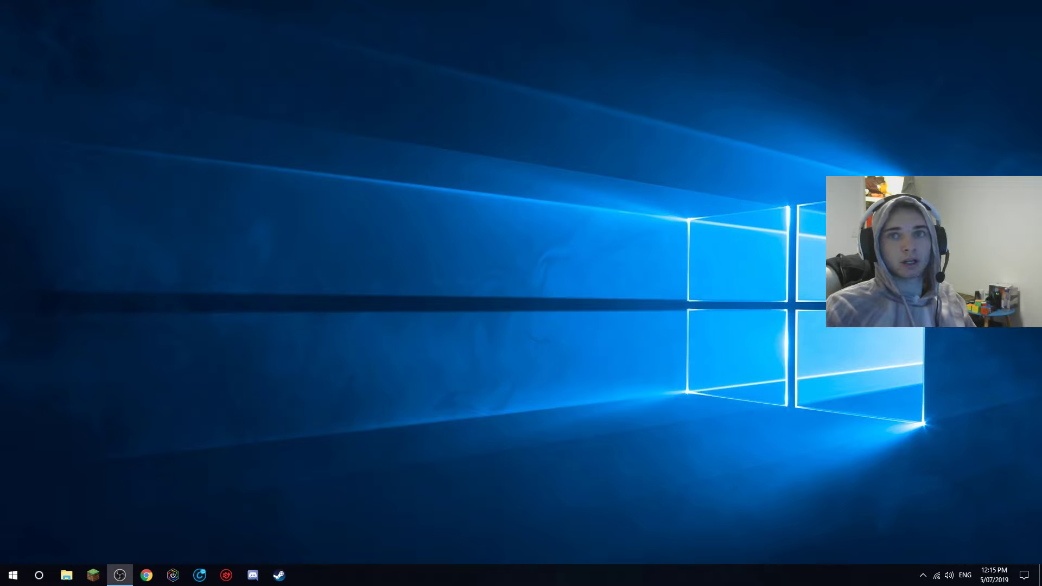
pyautogui.click(67, 575)
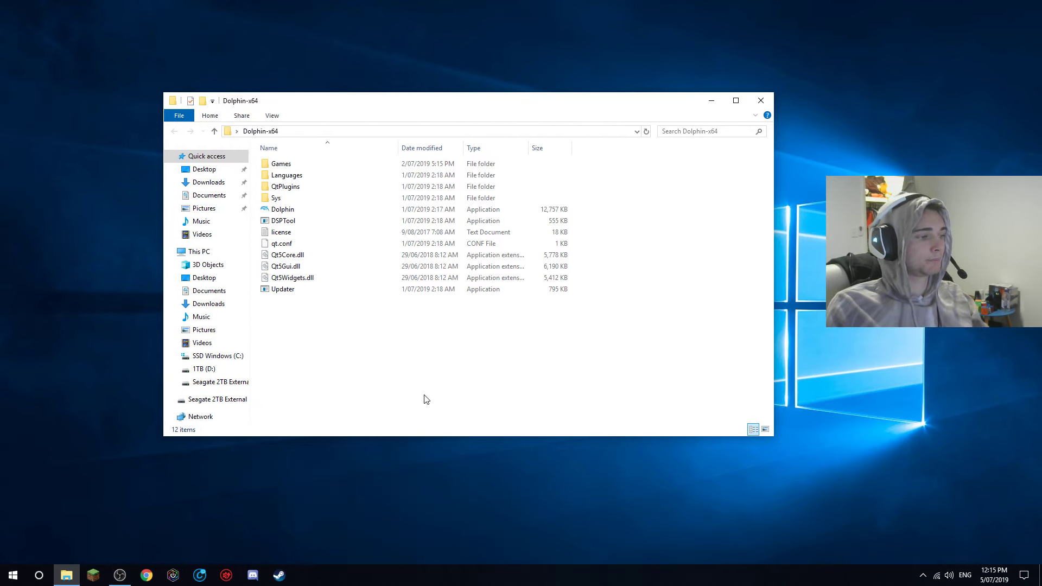
# - Switch to Chrome, go to the Dolphin Emulator site dolphin-emu.org and open its download page
pyautogui.click(148, 574)
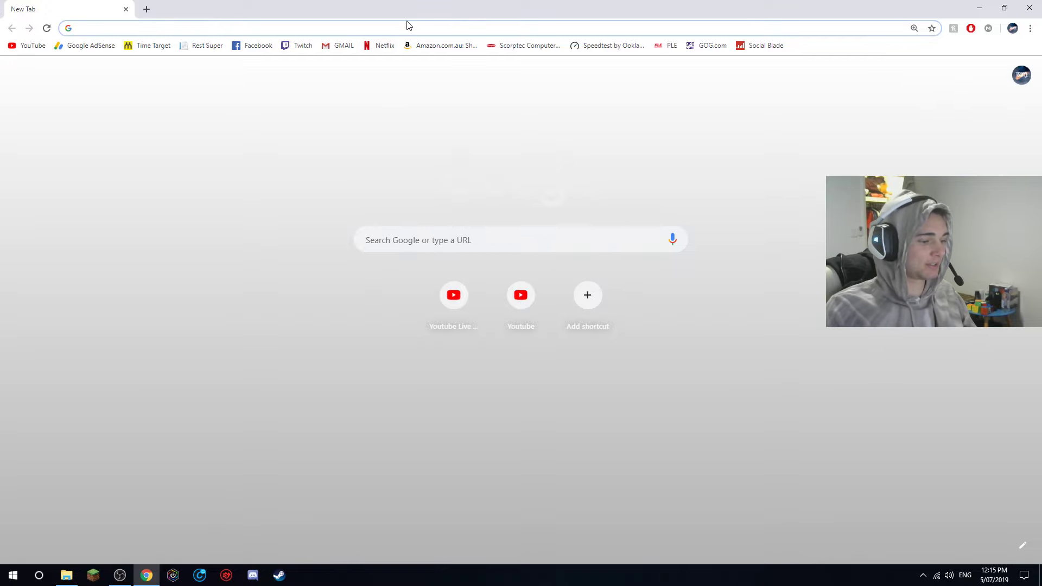
pyautogui.write('dolphin')
pyautogui.press('Return')
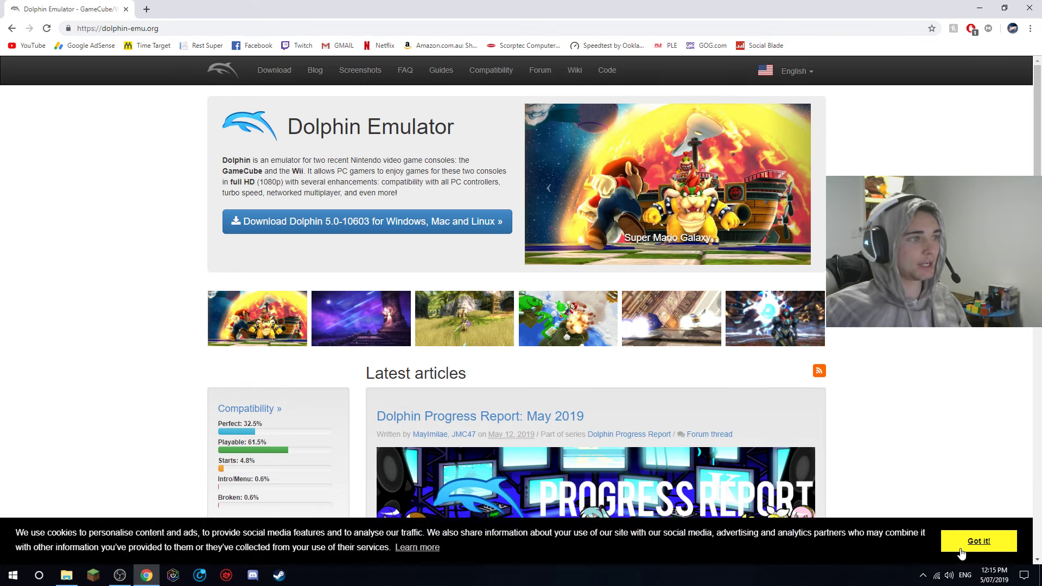
pyautogui.click(961, 553)
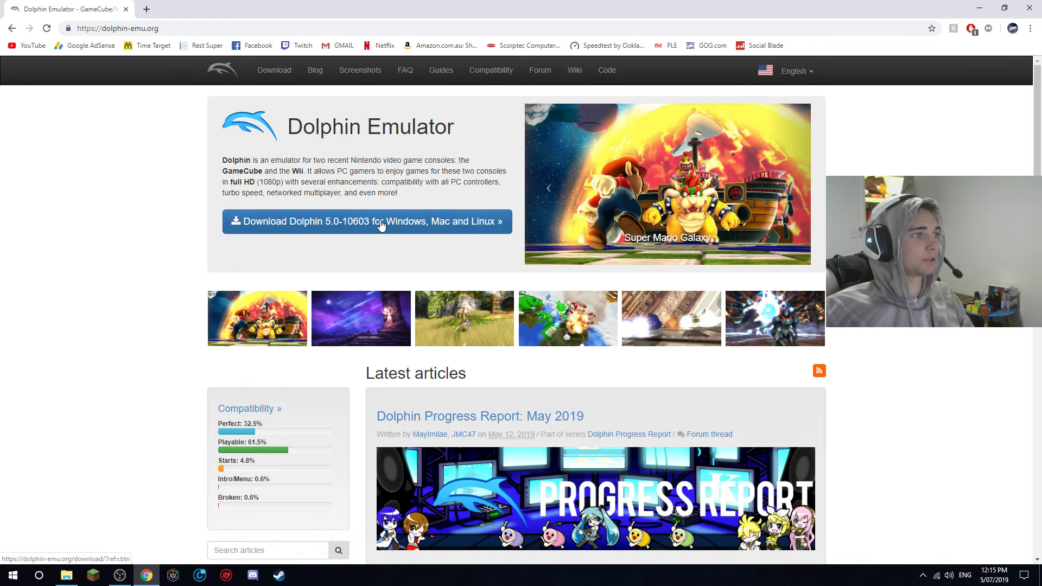
pyautogui.click(435, 224)
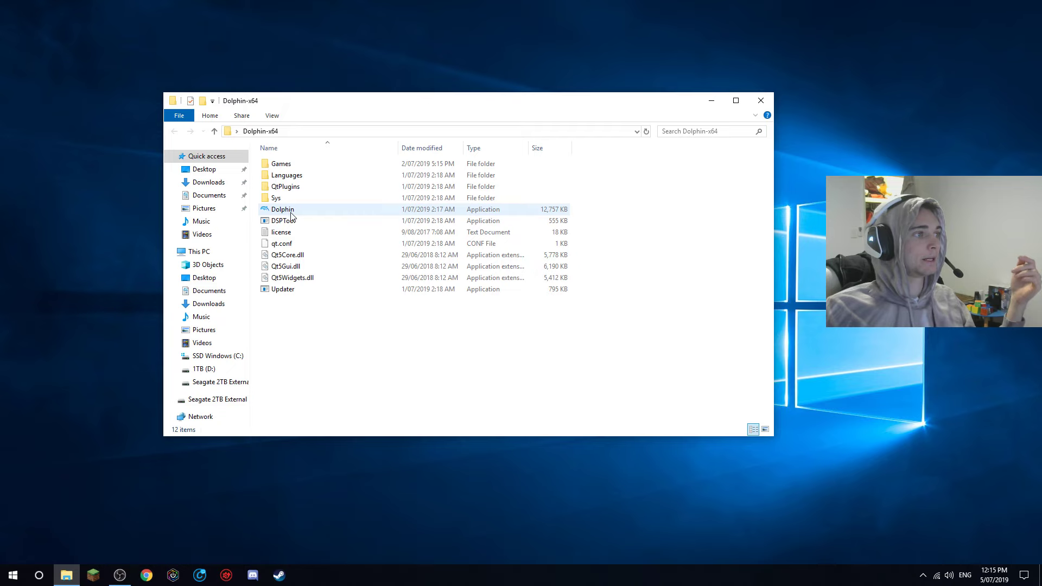
# - Launch the Dolphin application from the Dolphin-x64 folder and move its window aside
pyautogui.doubleClick(291, 211)
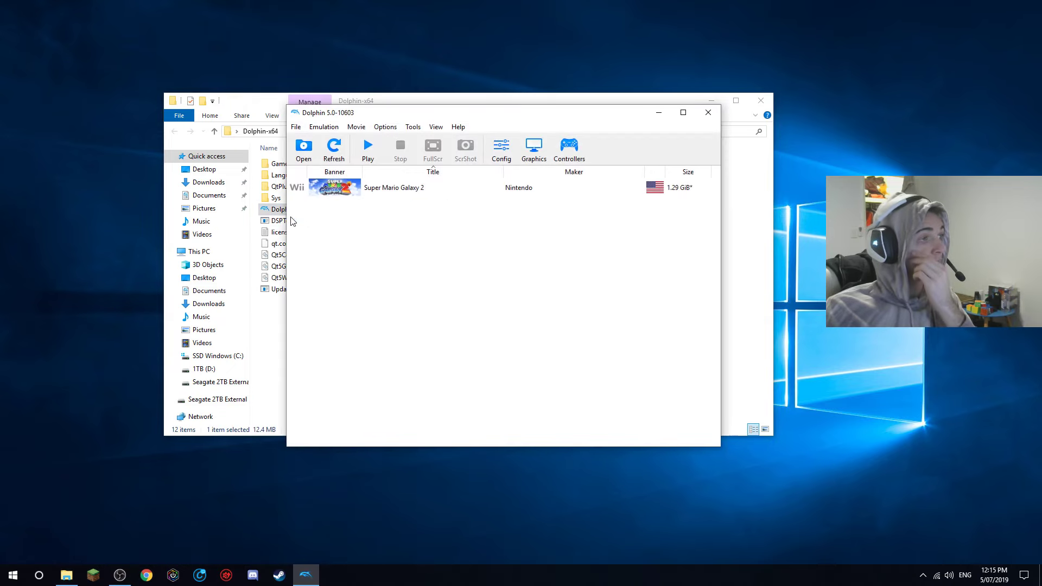
pyautogui.moveTo(468, 112); pyautogui.dragTo(557, 112)
pyautogui.moveTo(688, 111); pyautogui.dragTo(752, 114)
# - Look at the Super Mario Galaxy 2 files in the Games folder and return to the Dolphin-x64 folder
pyautogui.rightClick(334, 348)
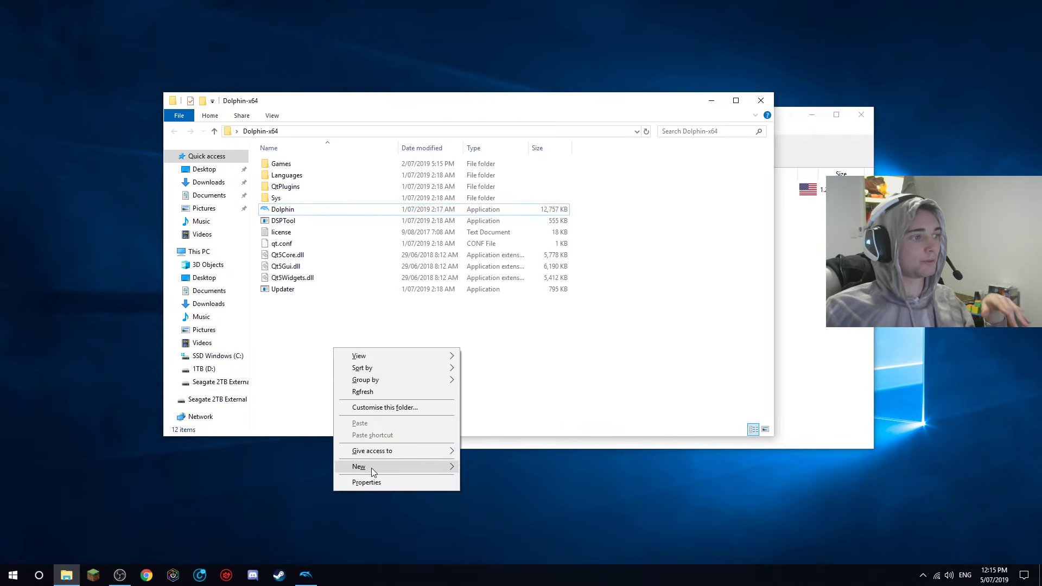
pyautogui.click(261, 313)
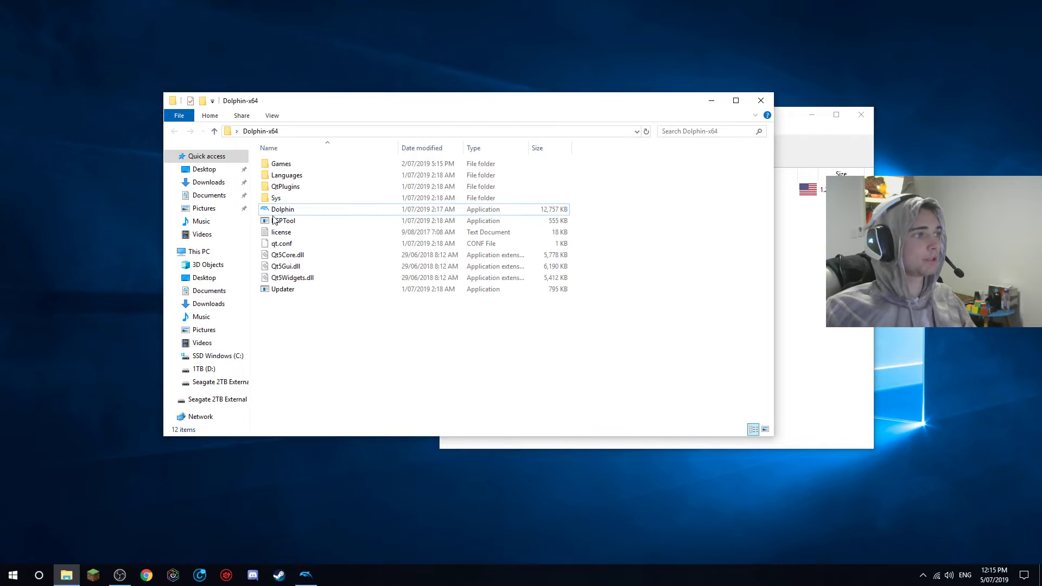
pyautogui.doubleClick(281, 163)
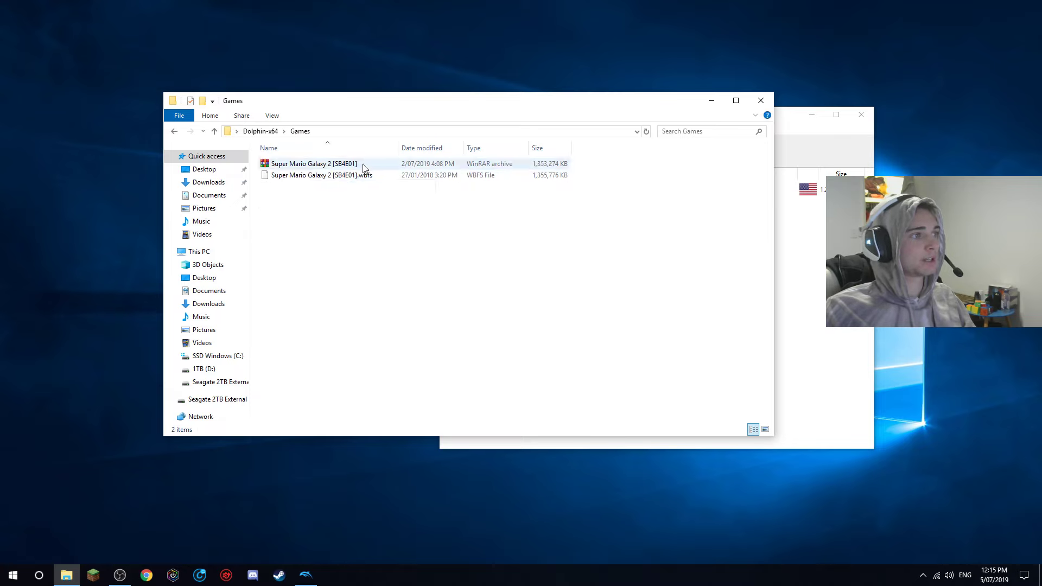
pyautogui.click(326, 175)
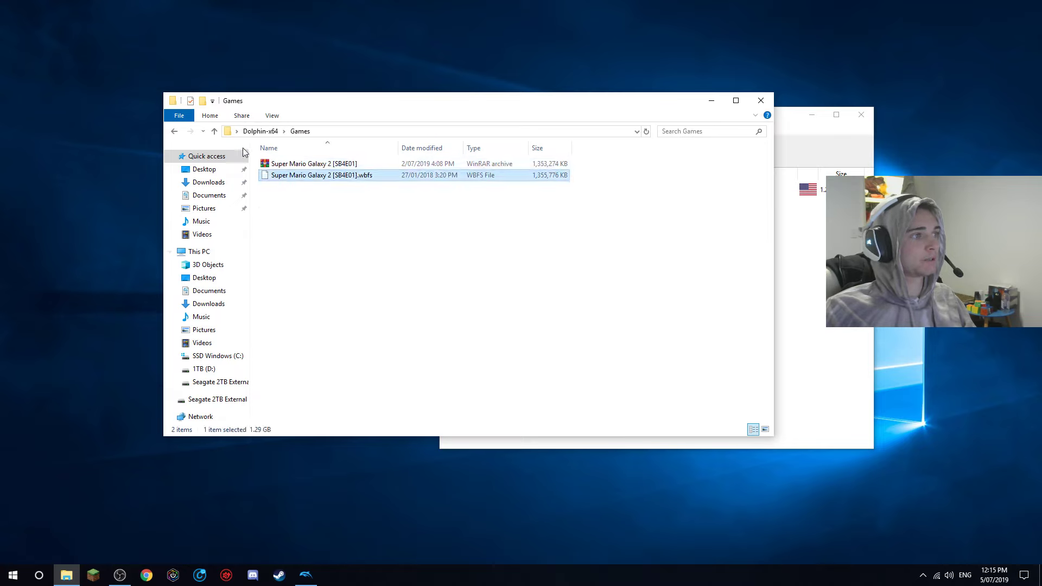
pyautogui.click(174, 132)
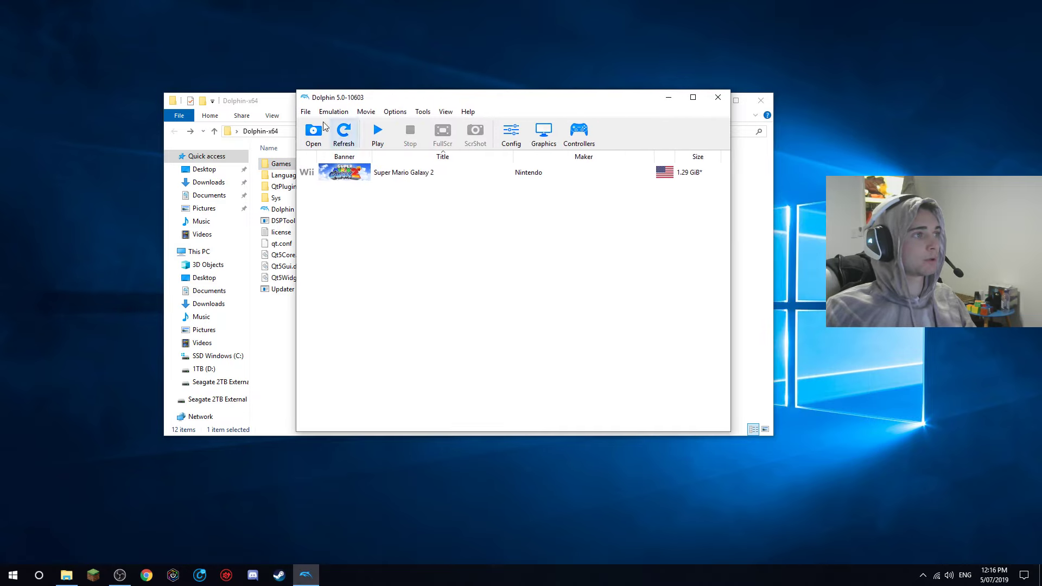
# - In Dolphin, open the game file Super Mario Galaxy 2 [SB4E01].wbfs from the Games folder, with the All GC/Wii files filter set
pyautogui.click(314, 136)
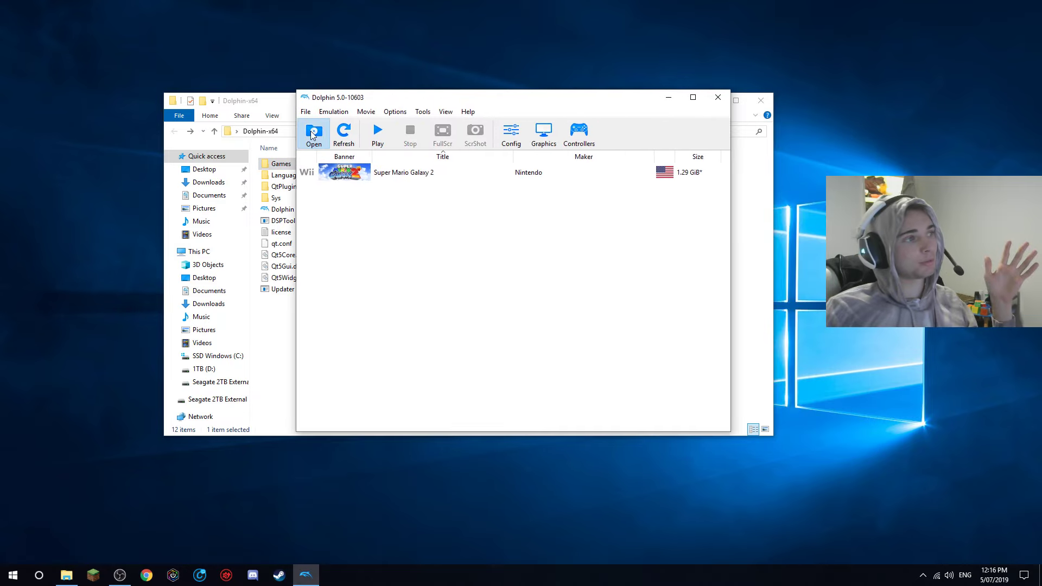
pyautogui.click(752, 364)
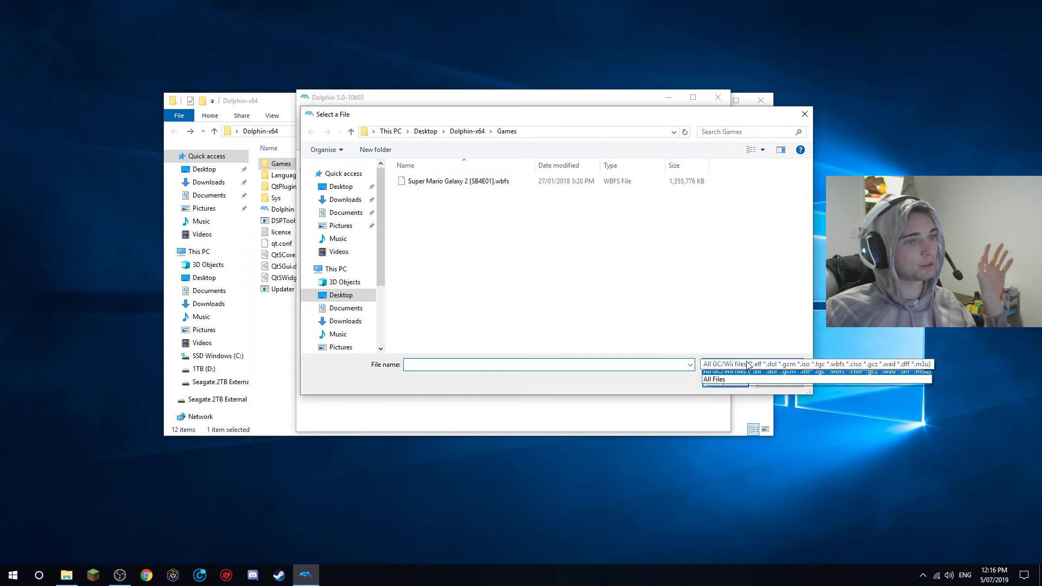
pyautogui.click(722, 382)
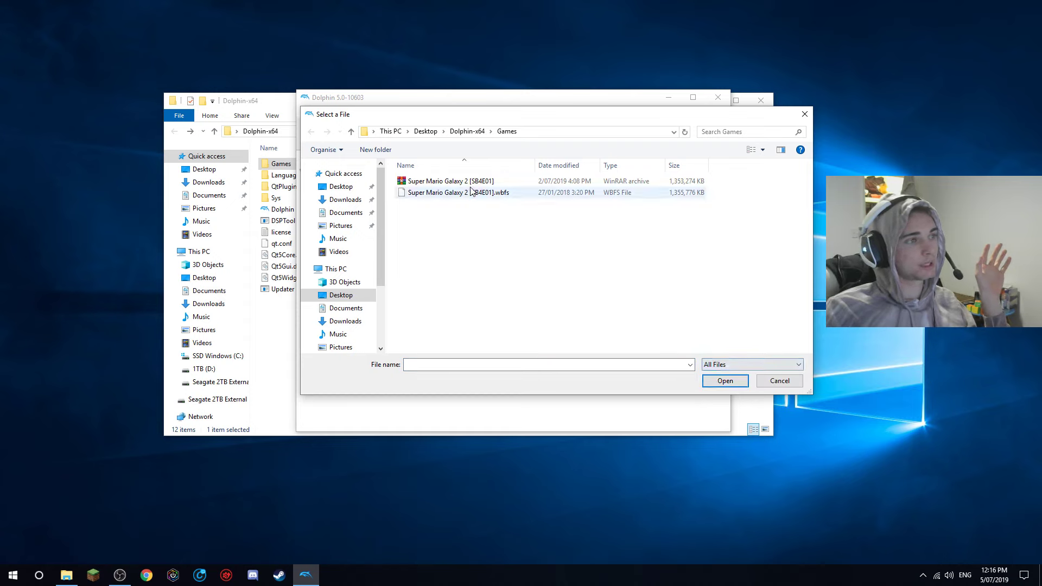
pyautogui.click(472, 193)
pyautogui.click(798, 364)
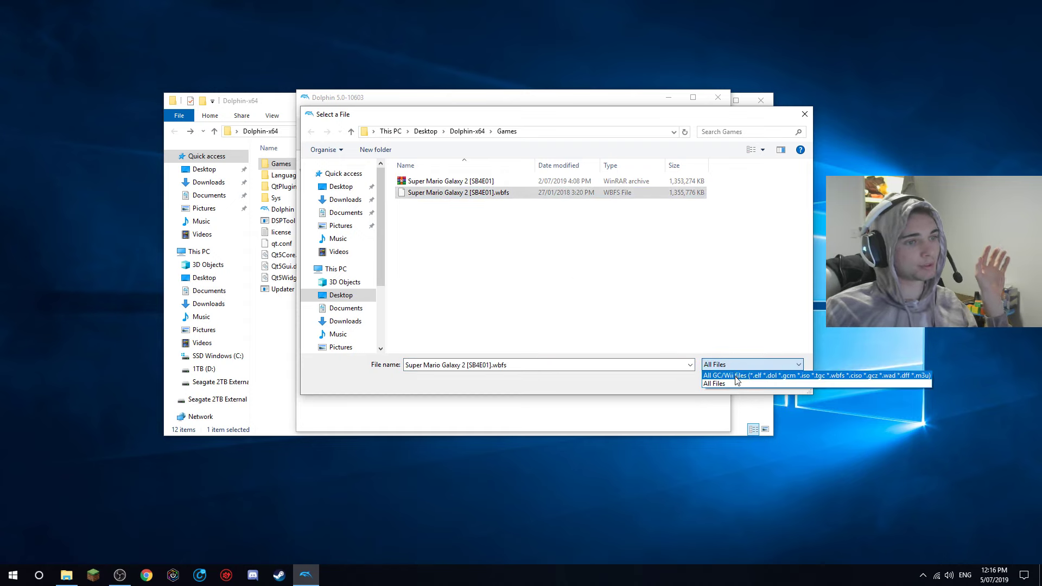
pyautogui.click(806, 376)
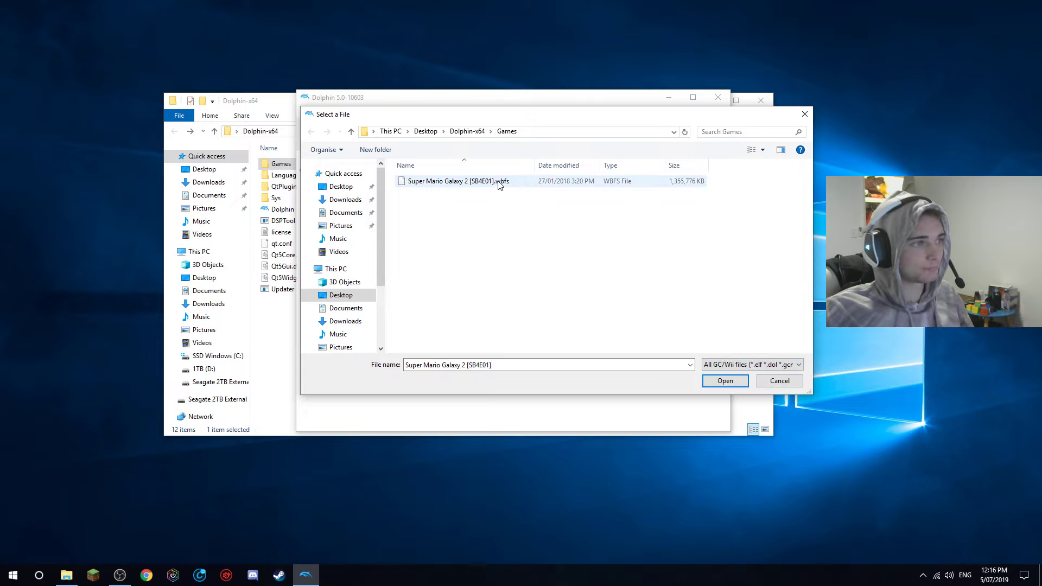
pyautogui.click(520, 188)
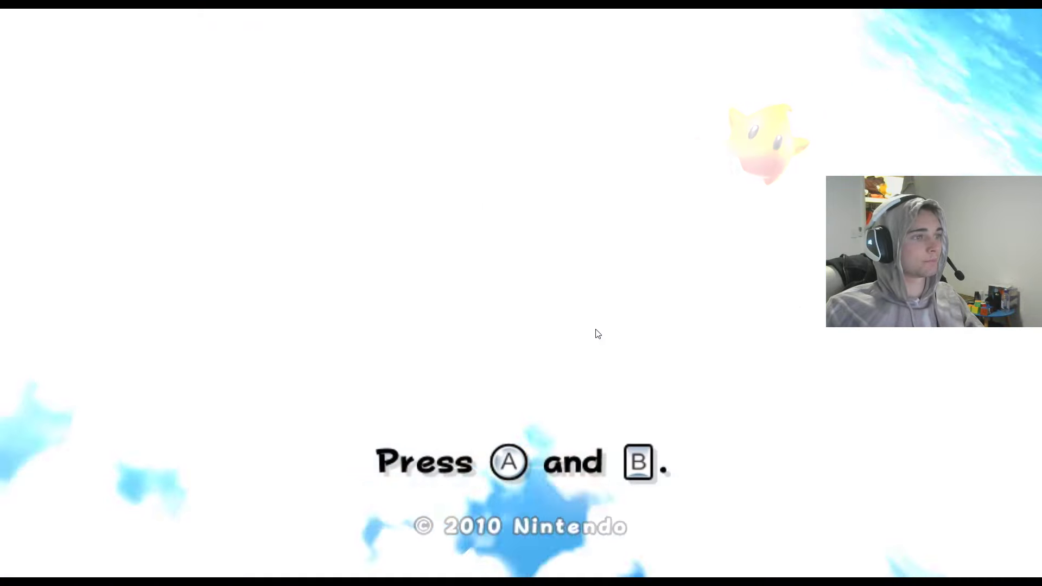
# - Stop the running game and move the Dolphin window away from the folder listing
pyautogui.press('Escape')
pyautogui.click(530, 282)
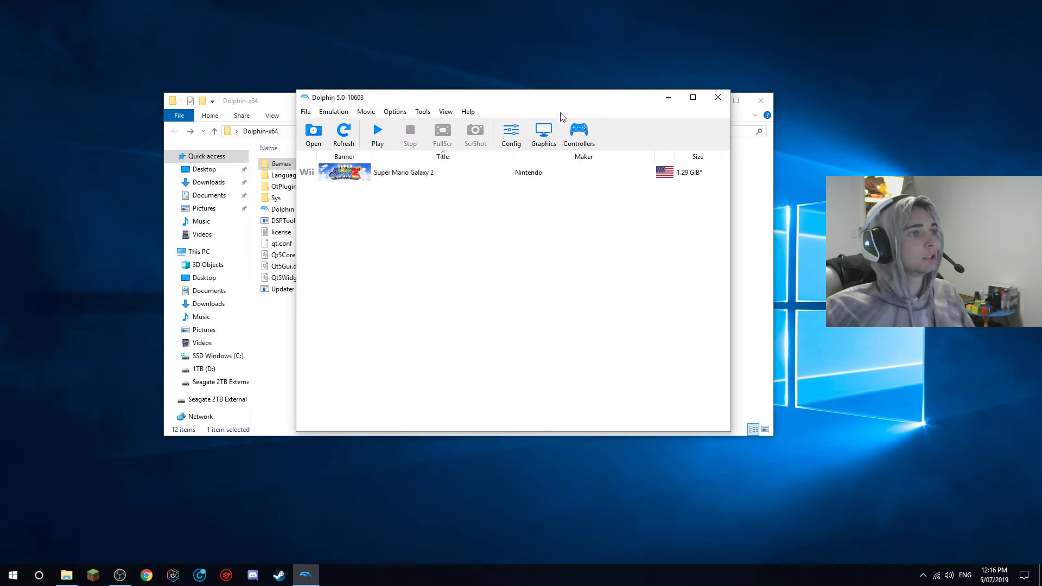
pyautogui.moveTo(577, 103); pyautogui.dragTo(668, 107)
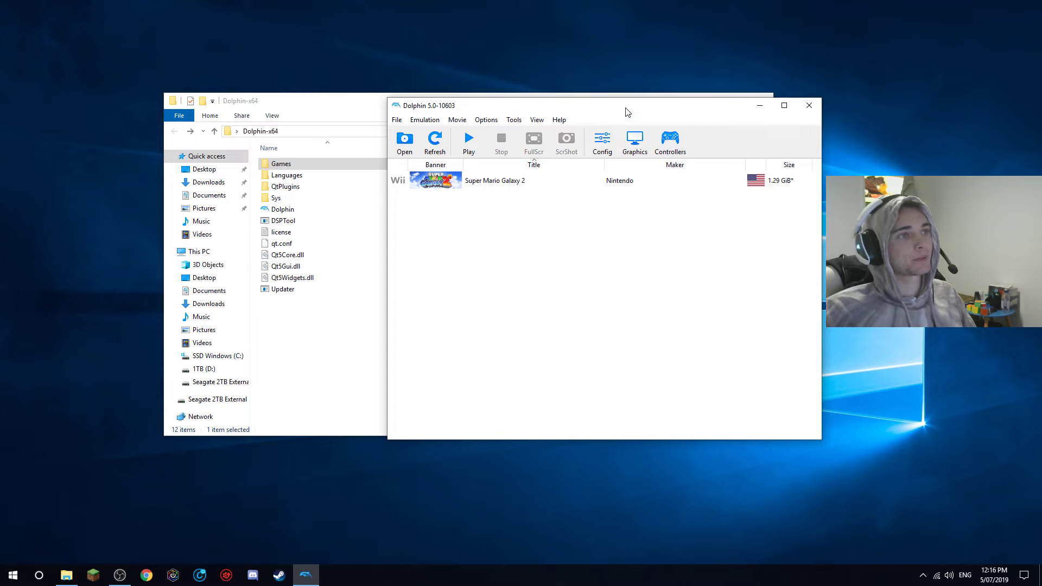
pyautogui.moveTo(631, 110); pyautogui.dragTo(675, 124)
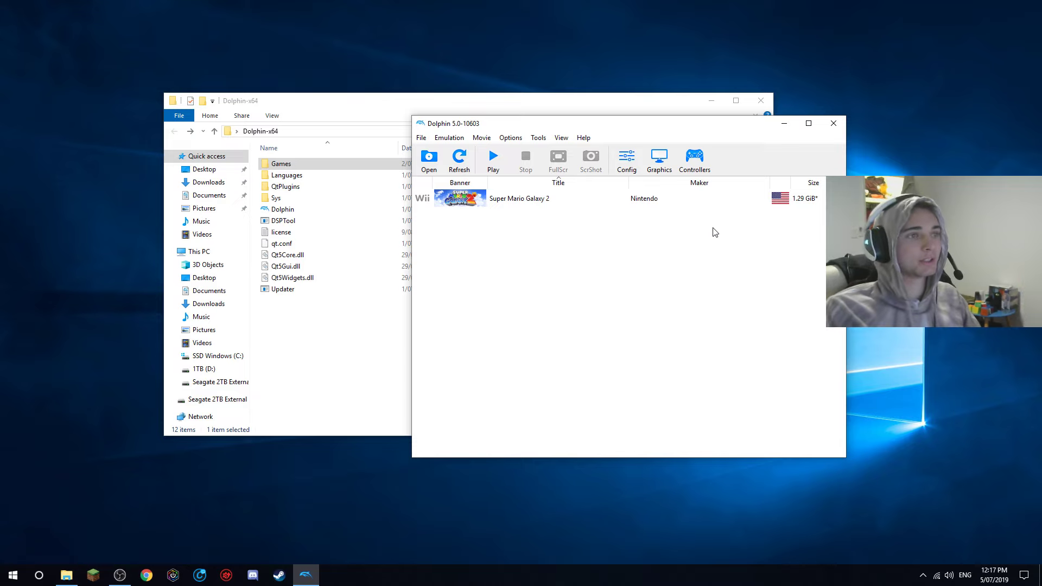
# - Keep the Wii's Bluetooth adapter emulated, set Wii Remote 1 to Emulated Wii Remote, and open its configuration
pyautogui.moveTo(688, 134); pyautogui.dragTo(654, 109)
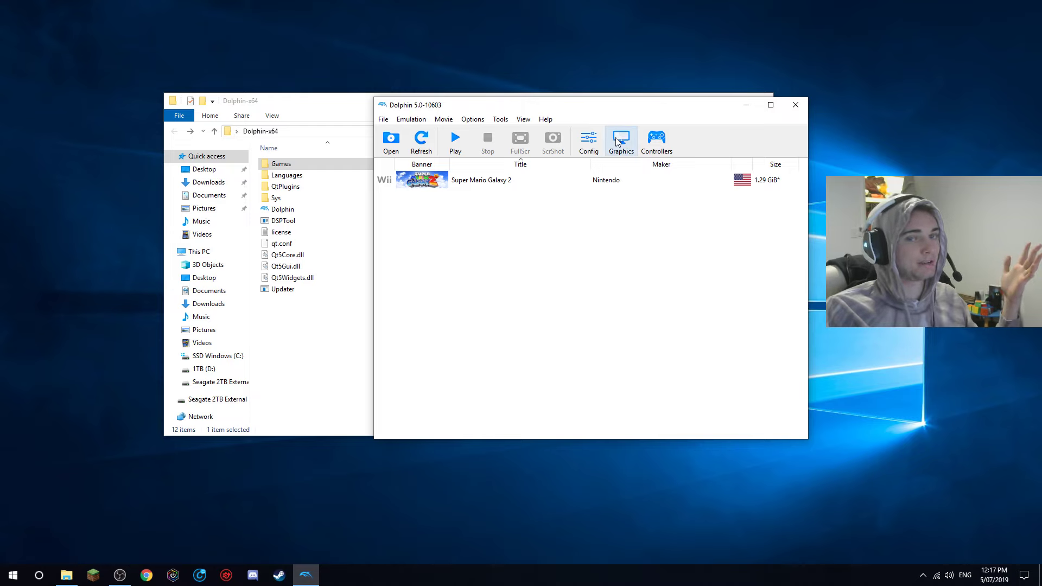
pyautogui.click(660, 149)
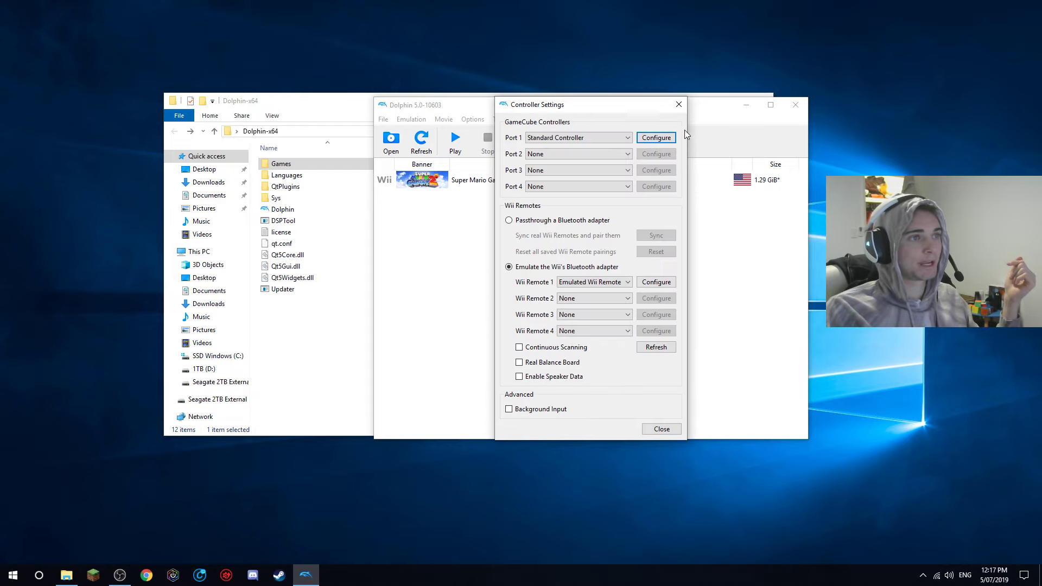
pyautogui.click(679, 104)
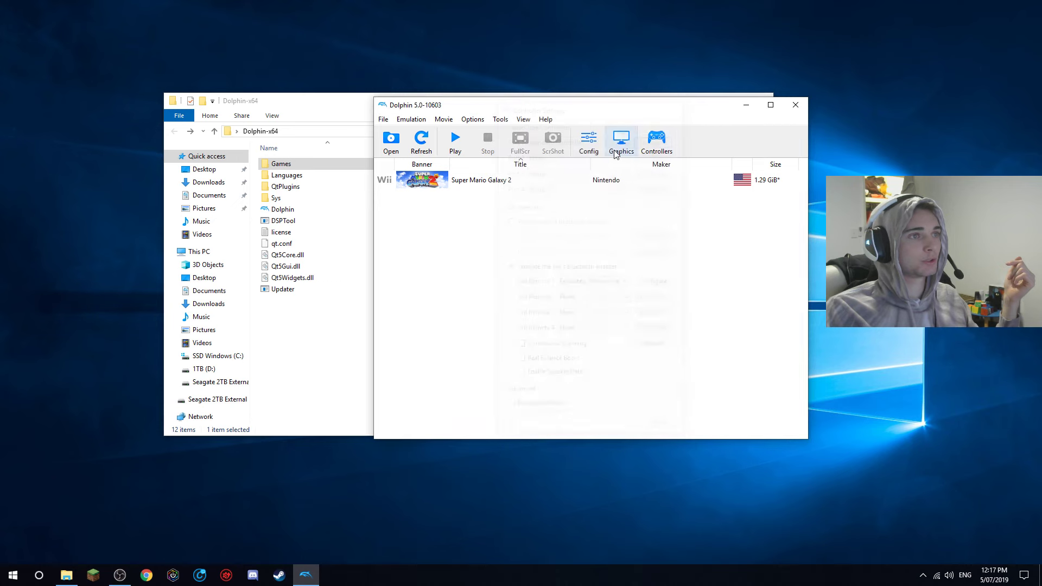
pyautogui.click(652, 138)
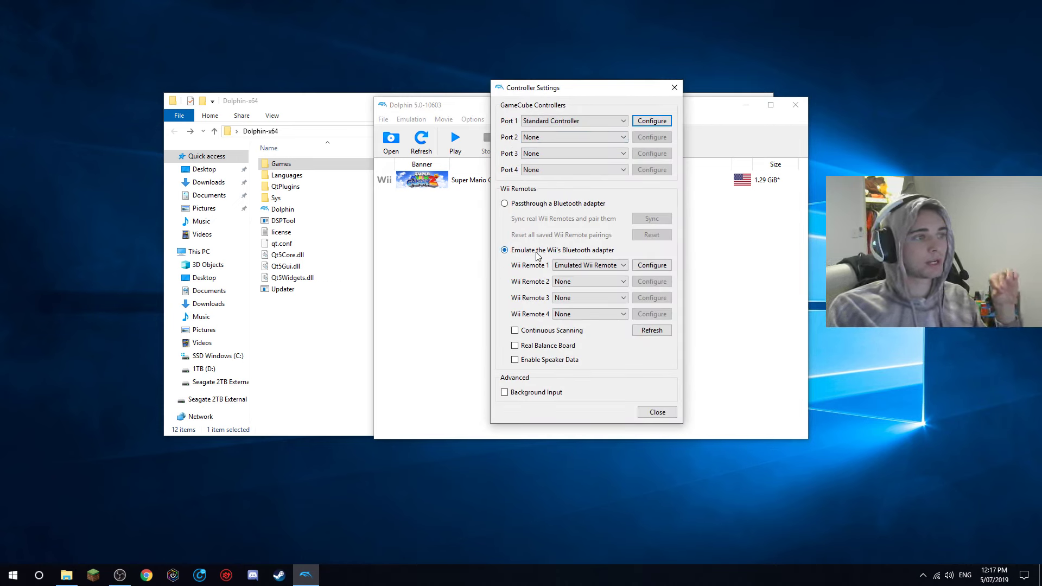
pyautogui.click(586, 265)
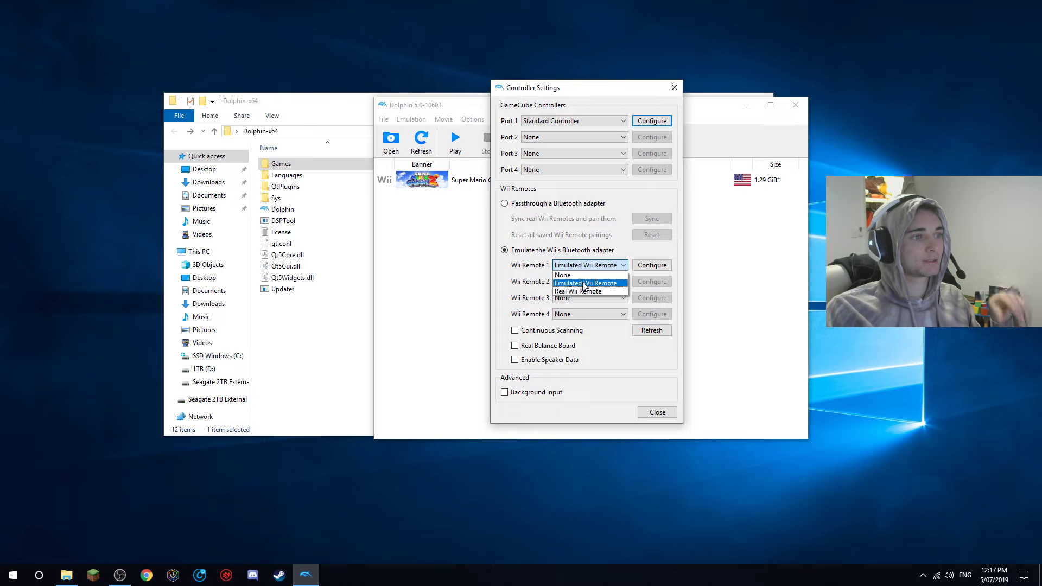
pyautogui.click(582, 281)
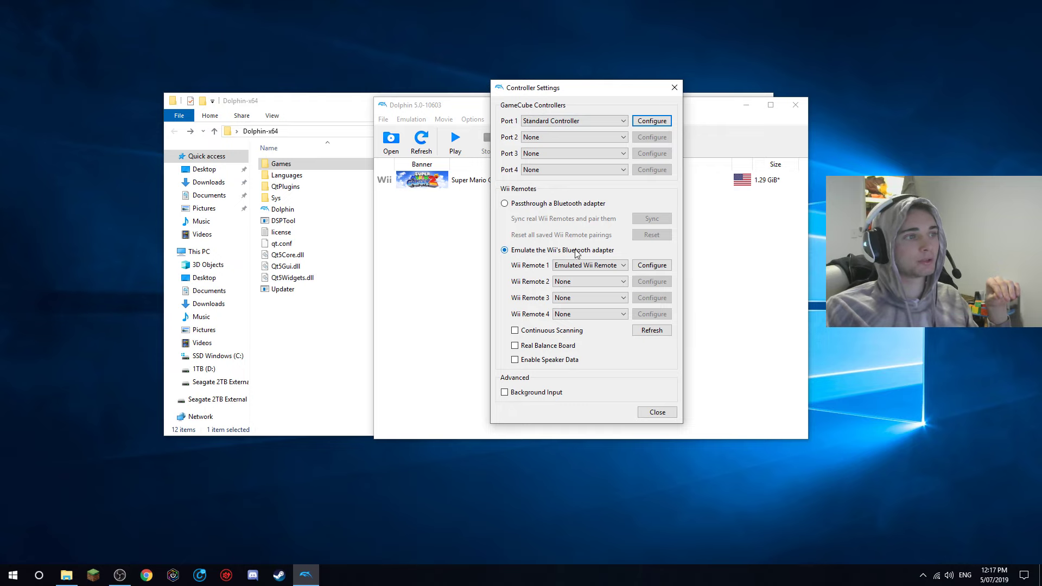
pyautogui.click(652, 266)
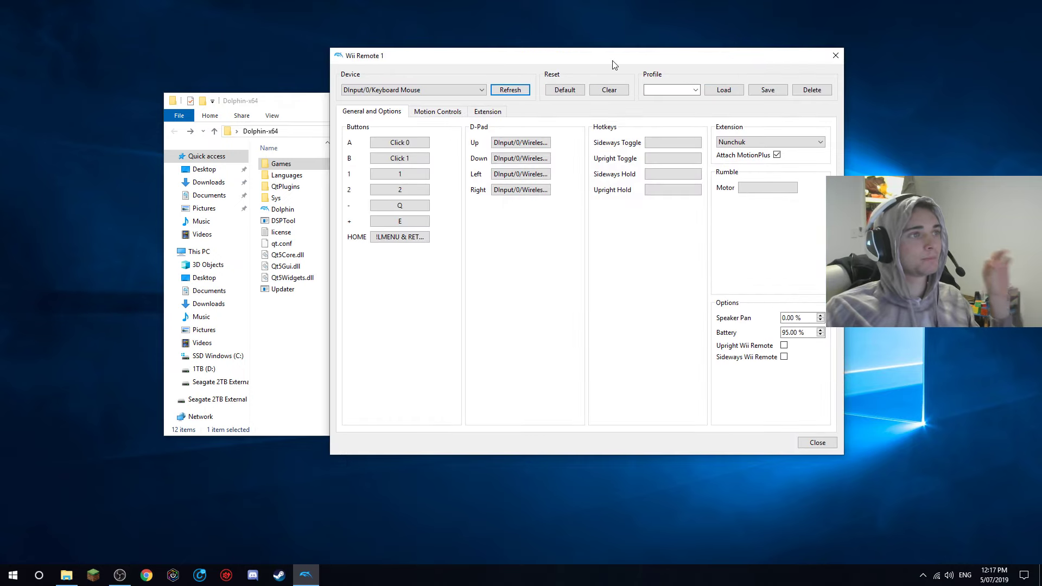
# - Load the Yeet profile into the Wii Remote 1 configuration
pyautogui.click(663, 130)
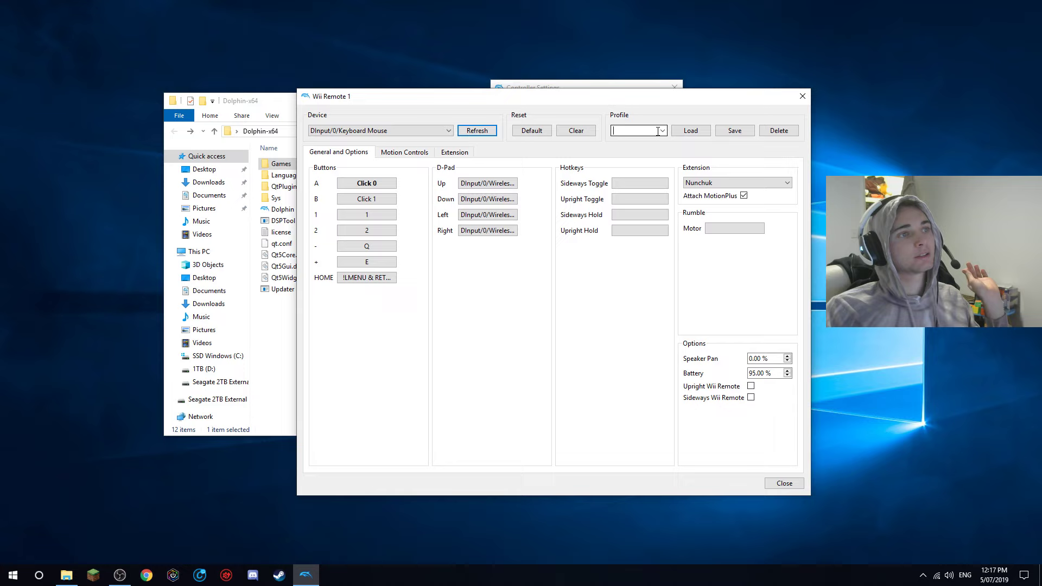
pyautogui.click(647, 147)
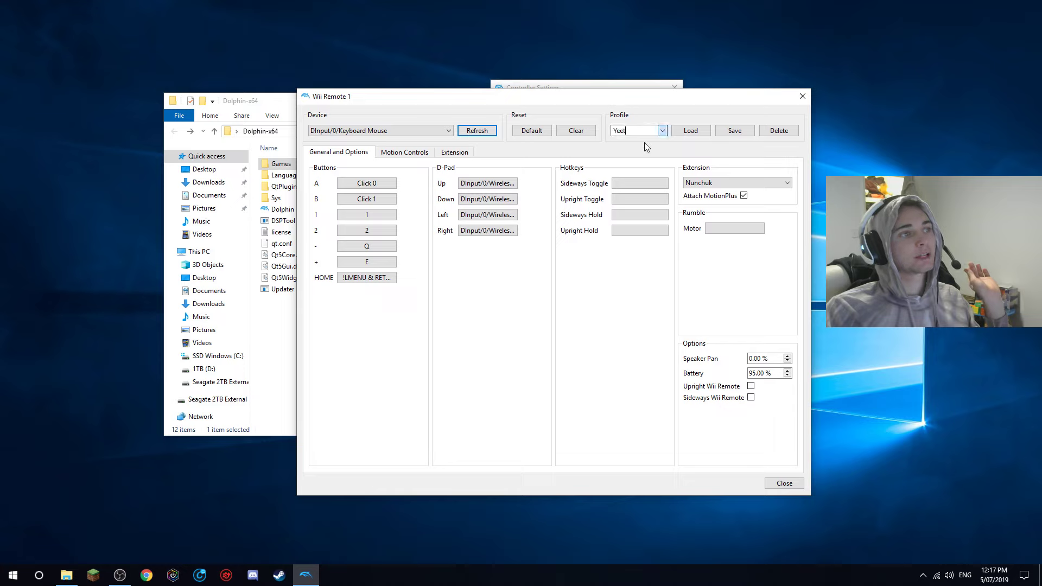
pyautogui.click(701, 135)
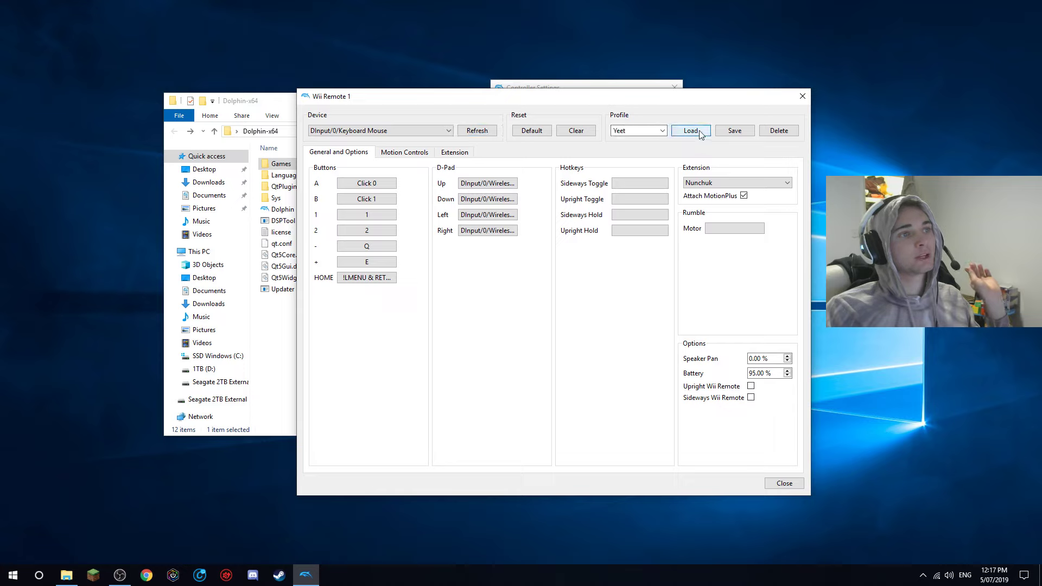
# - Test the mouse-button bindings assigned to A and B in the Wii Remote 1 configuration
pyautogui.click(556, 216)
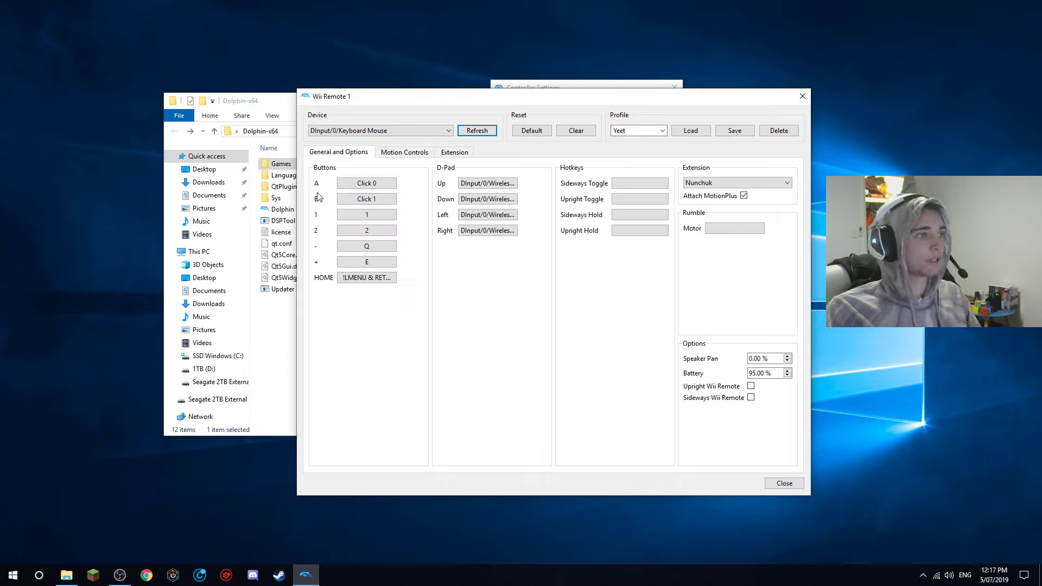
pyautogui.click(426, 240)
pyautogui.click(413, 309)
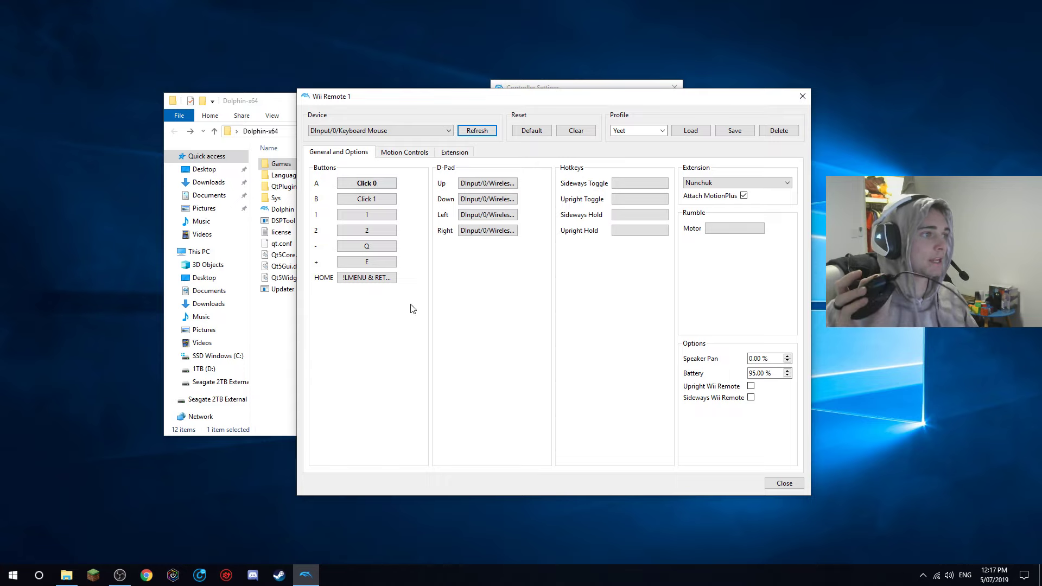
pyautogui.click(413, 309)
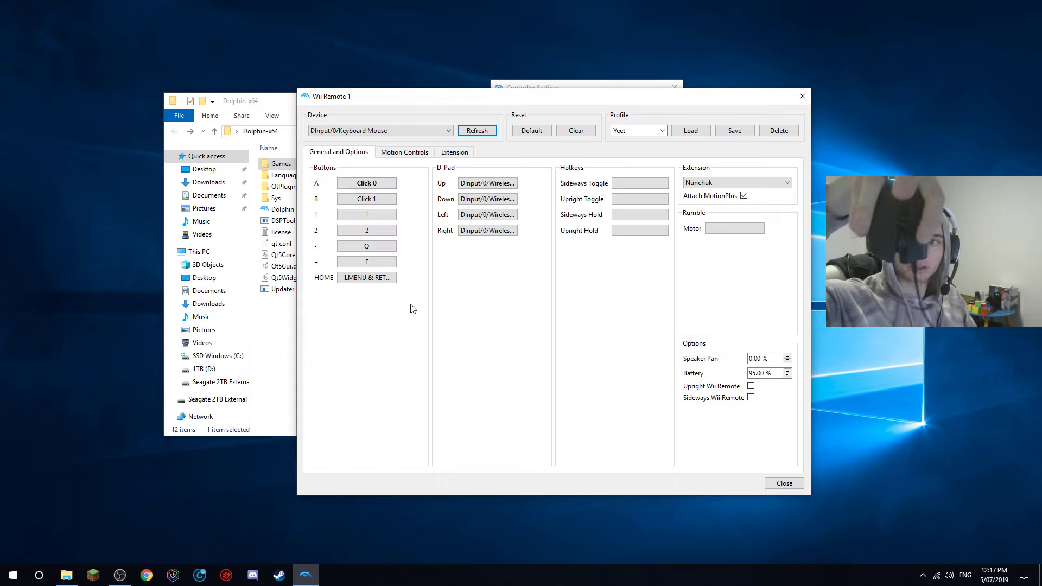
pyautogui.click(412, 308)
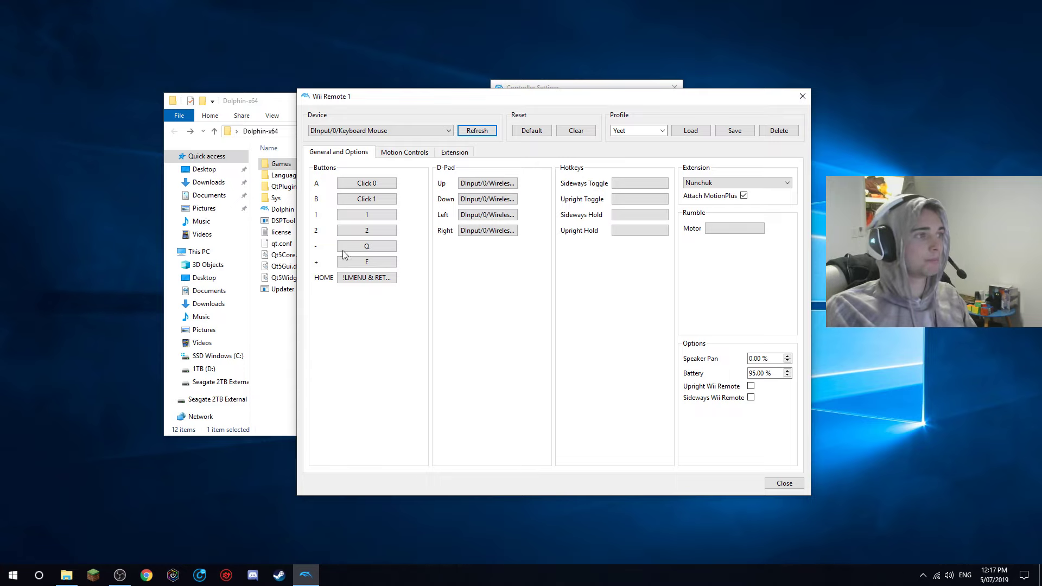
pyautogui.rightClick(387, 410)
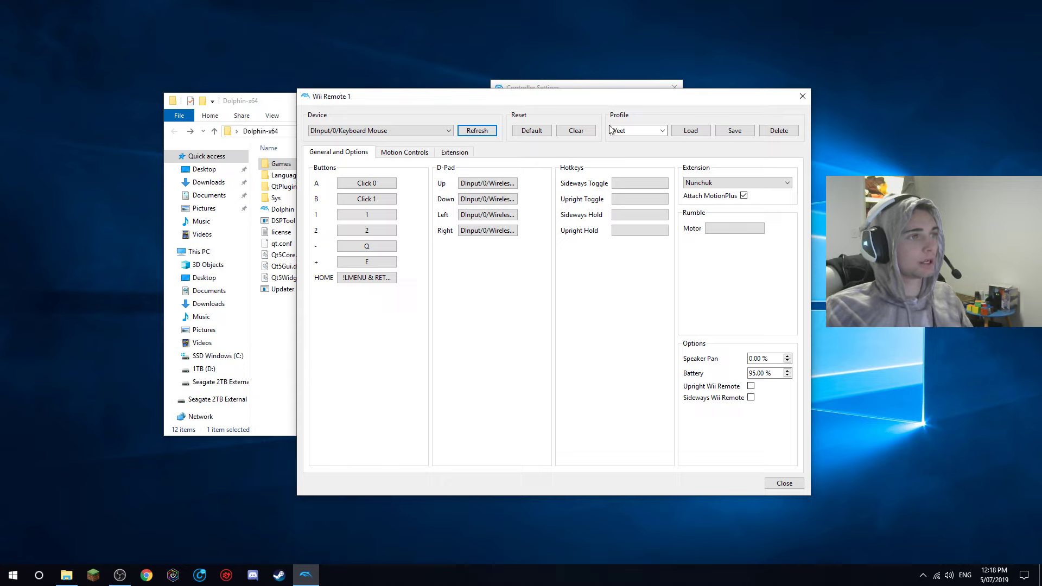
# - Set the Wii Remote 1 input device to All devices and show the Nunchuk extension mappings
pyautogui.click(428, 131)
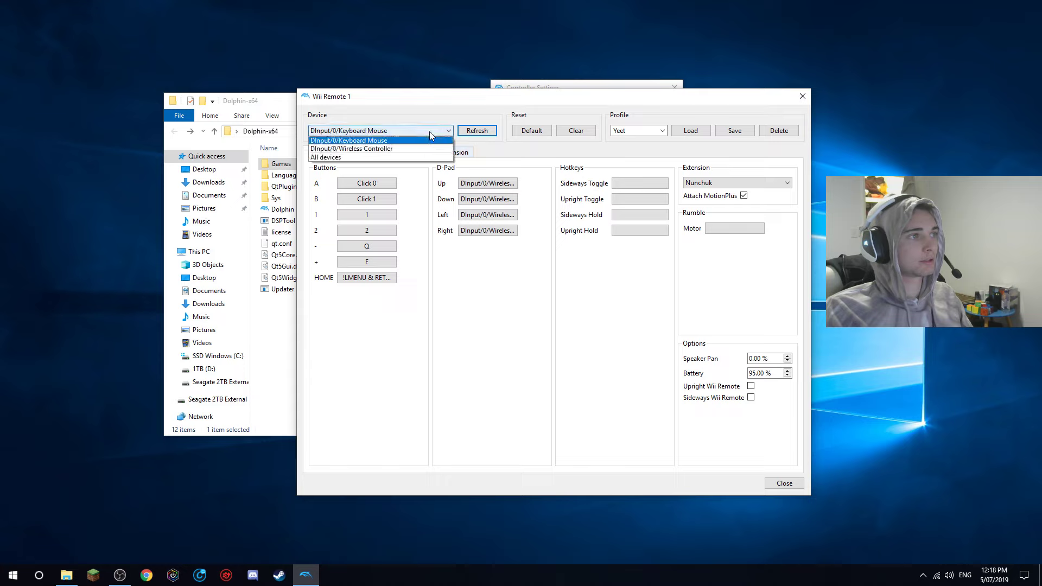
pyautogui.click(369, 158)
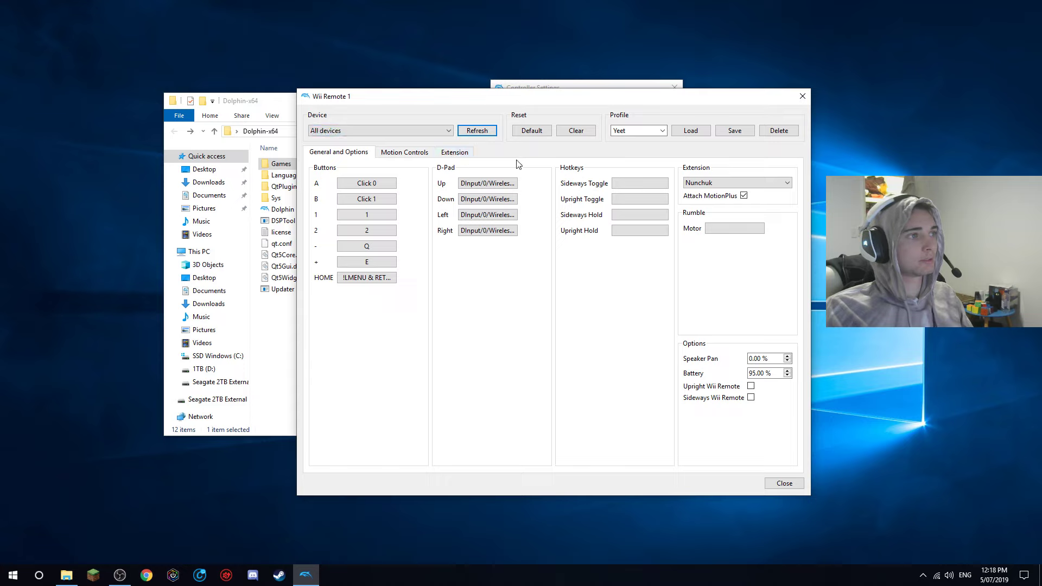
pyautogui.click(457, 154)
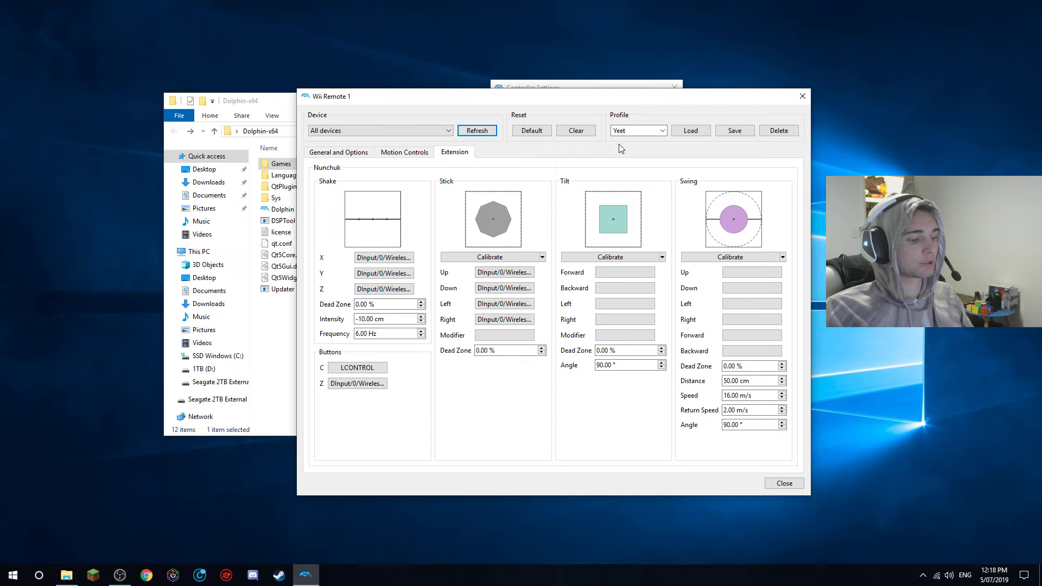
# - Try DInput/0/Wireless Controller as the input device and return the selection to All devices
pyautogui.click(418, 130)
pyautogui.click(401, 147)
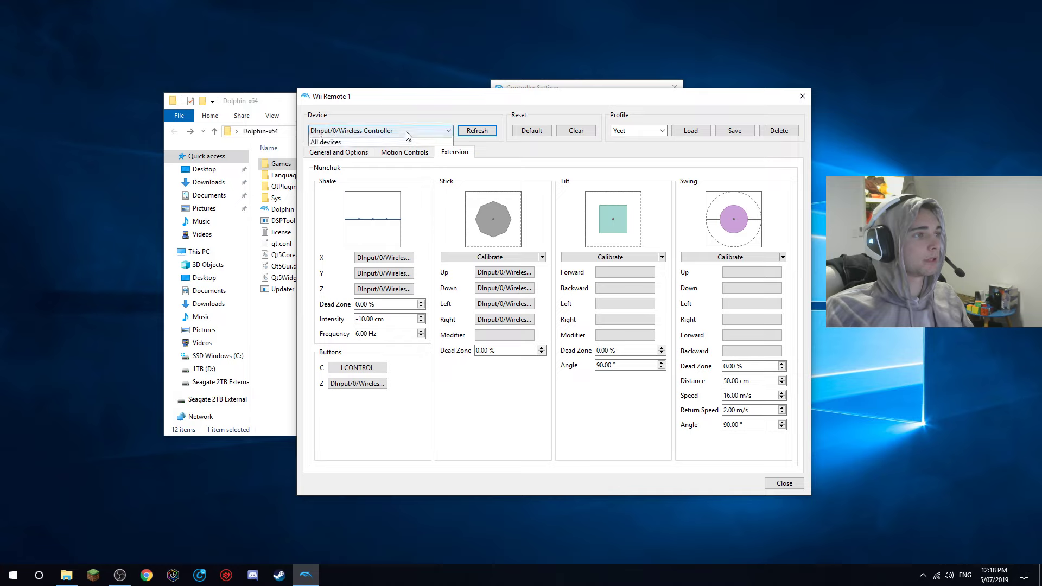
pyautogui.click(353, 131)
pyautogui.click(351, 157)
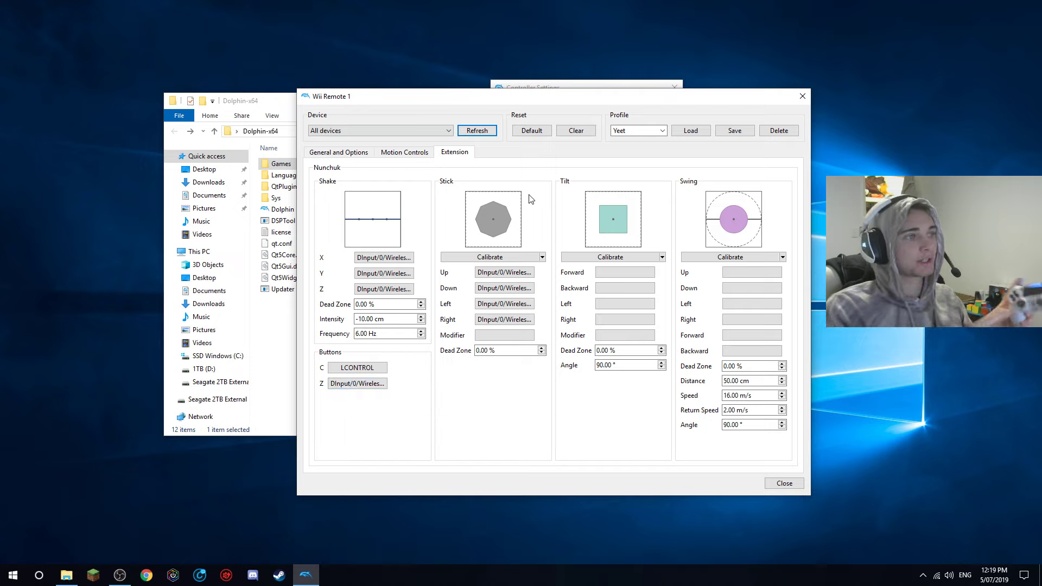
# - Reload the Yeet profile and close the Wii Remote 1 configuration
pyautogui.click(707, 132)
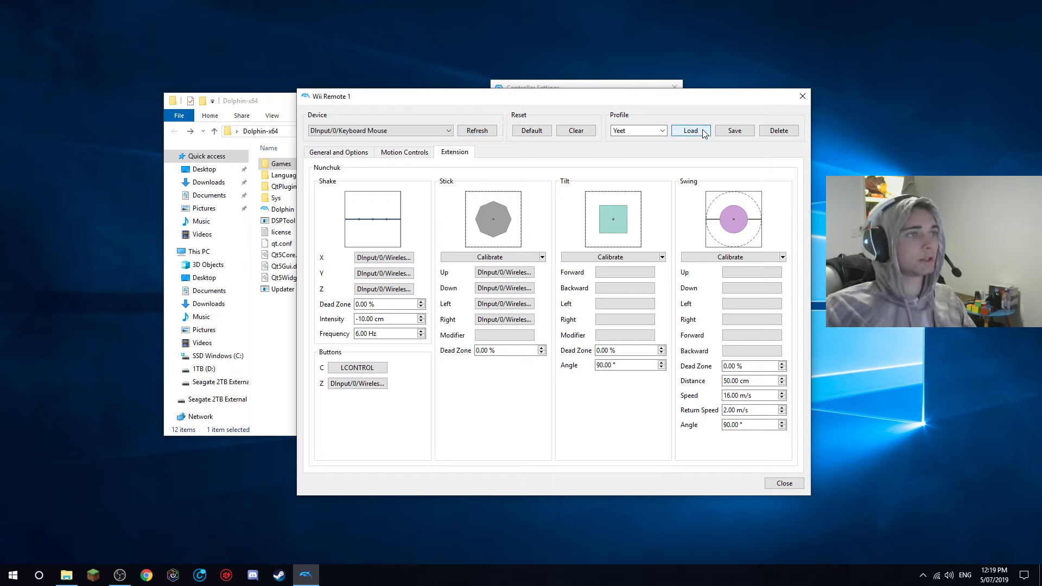
pyautogui.hotkey('shift', 'Tab')
pyautogui.hotkey('shift', 'Tab')
pyautogui.hotkey('shift', 'Tab')
pyautogui.hotkey('shift', 'Tab')
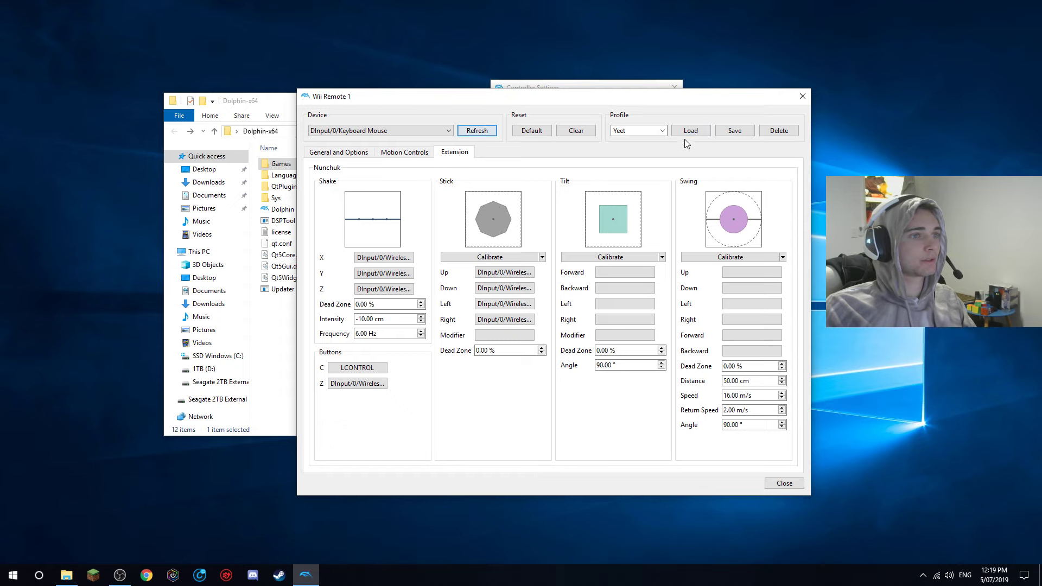
pyautogui.click(802, 96)
pyautogui.moveTo(620, 94); pyautogui.dragTo(608, 102)
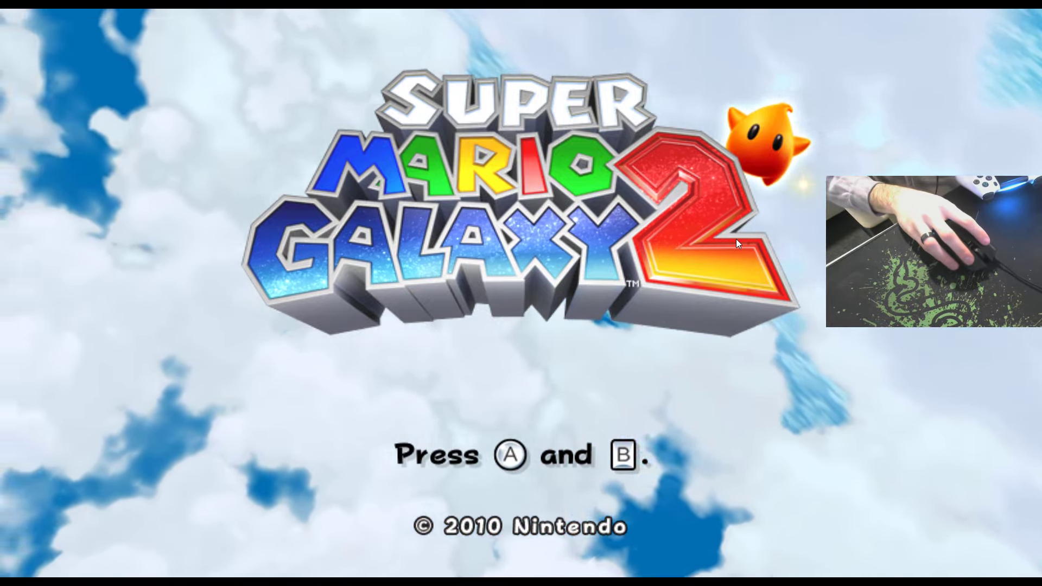
# - Pass the Super Mario Galaxy 2 title screen using the A and B inputs, and stop the emulation at file selection
pyautogui.click(736, 239)
pyautogui.rightClick(736, 238)
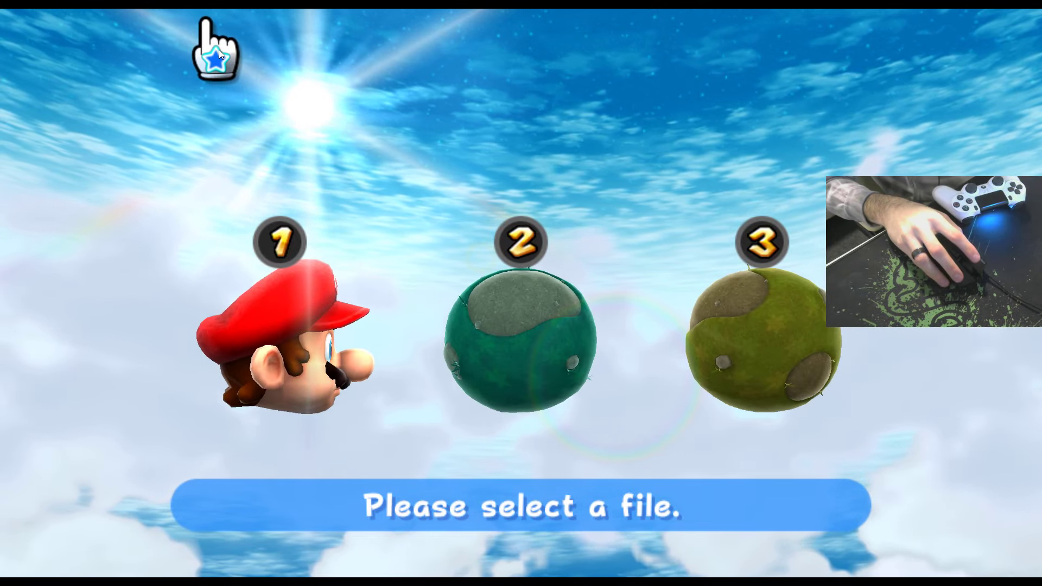
pyautogui.press('Escape')
pyautogui.click(600, 291)
# - Search Windows for blue and open the Bluetooth and other devices settings
pyautogui.click(923, 576)
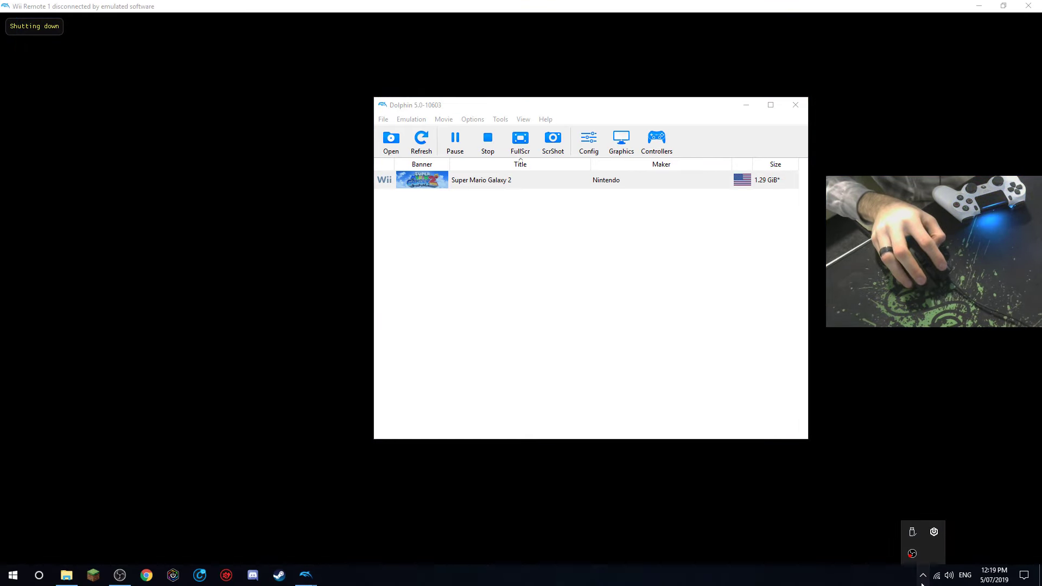
pyautogui.click(39, 576)
pyautogui.write('blue')
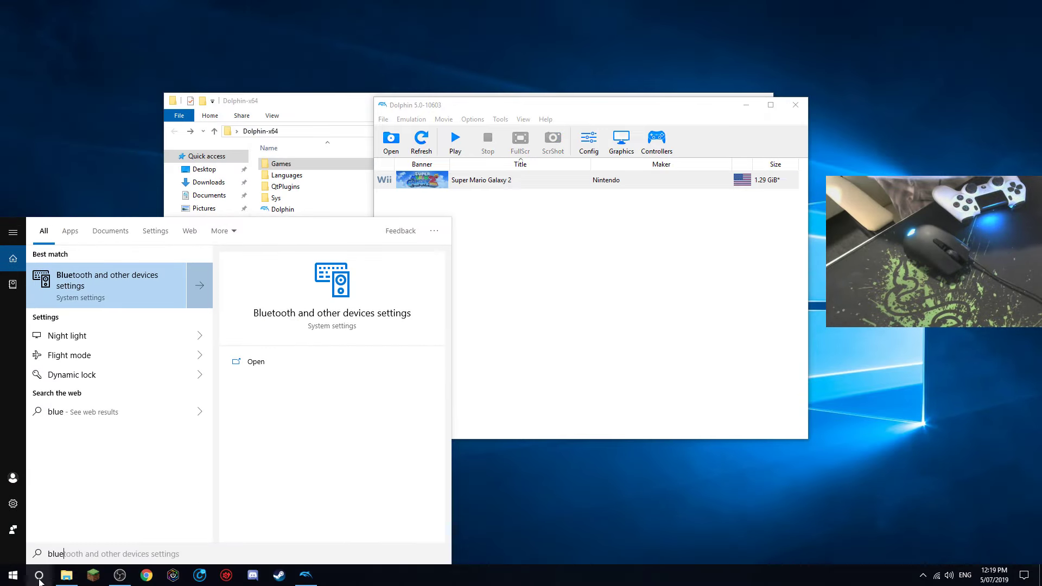
pyautogui.click(111, 293)
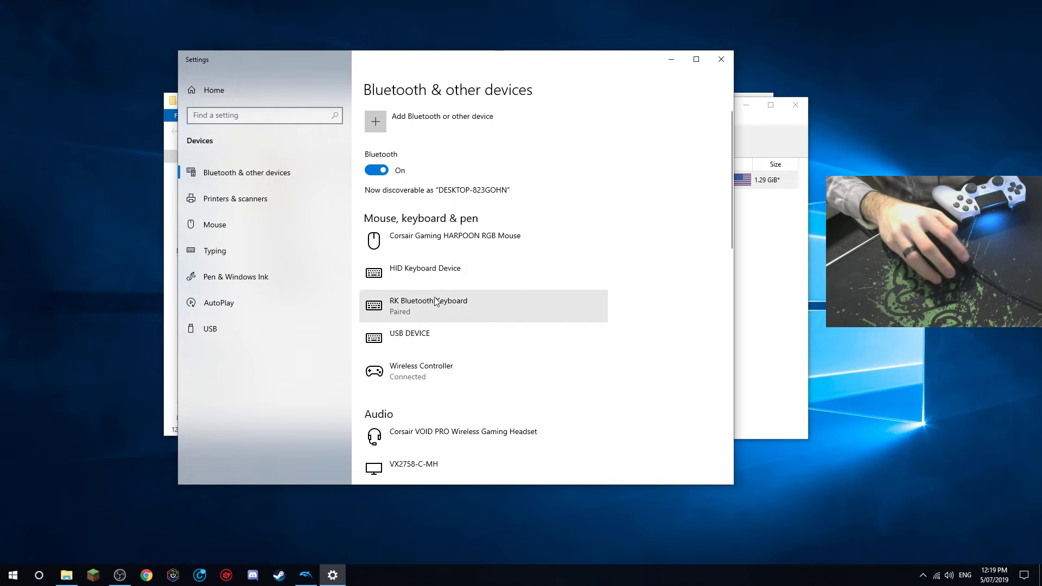
# - Try to remove the Wireless Controller from the Bluetooth devices, and turn Bluetooth off and back on
pyautogui.click(448, 375)
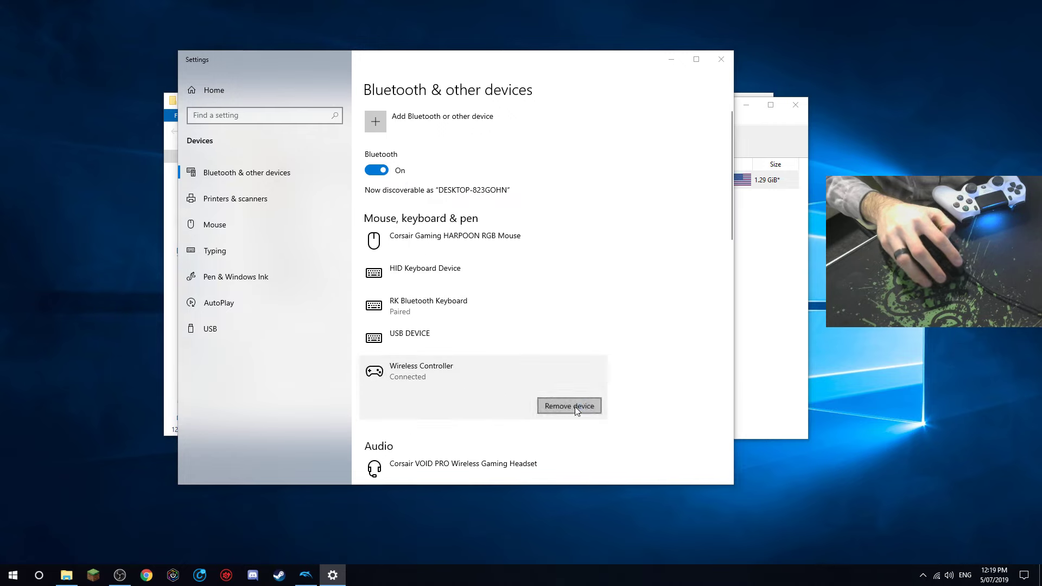
pyautogui.click(575, 407)
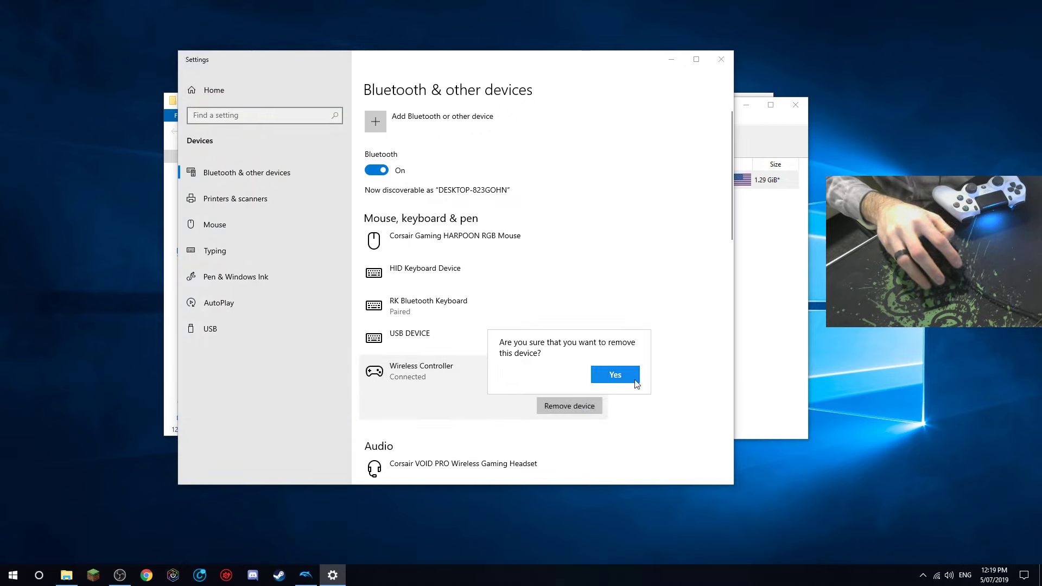
pyautogui.click(710, 380)
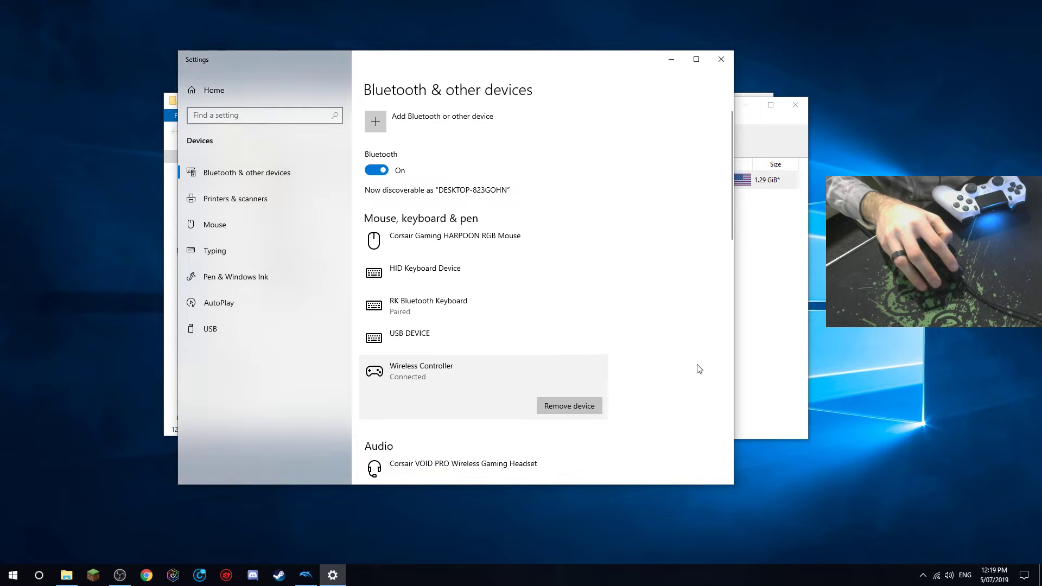
pyautogui.click(575, 406)
pyautogui.click(612, 377)
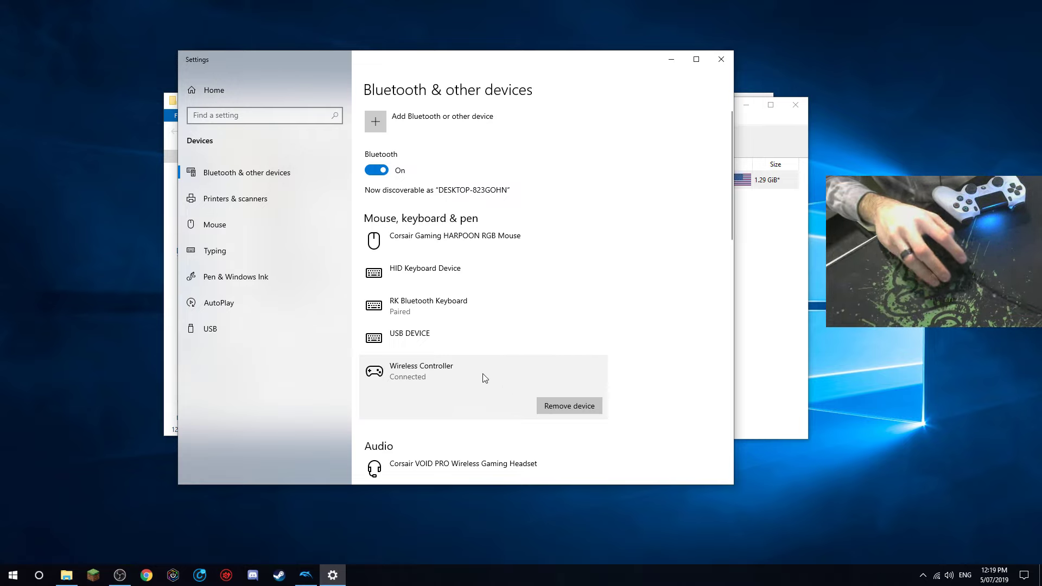
pyautogui.click(387, 170)
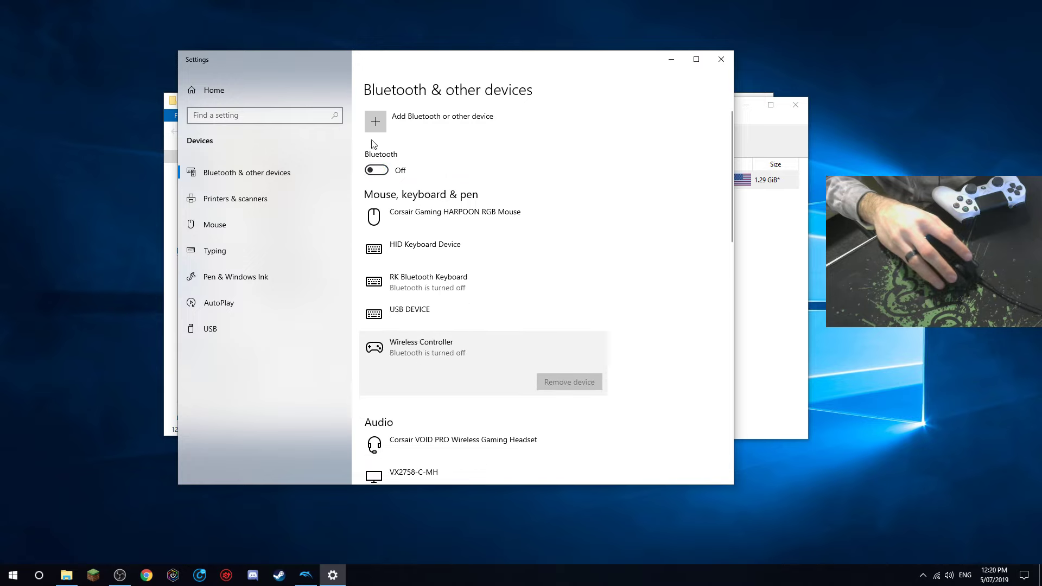
pyautogui.click(376, 170)
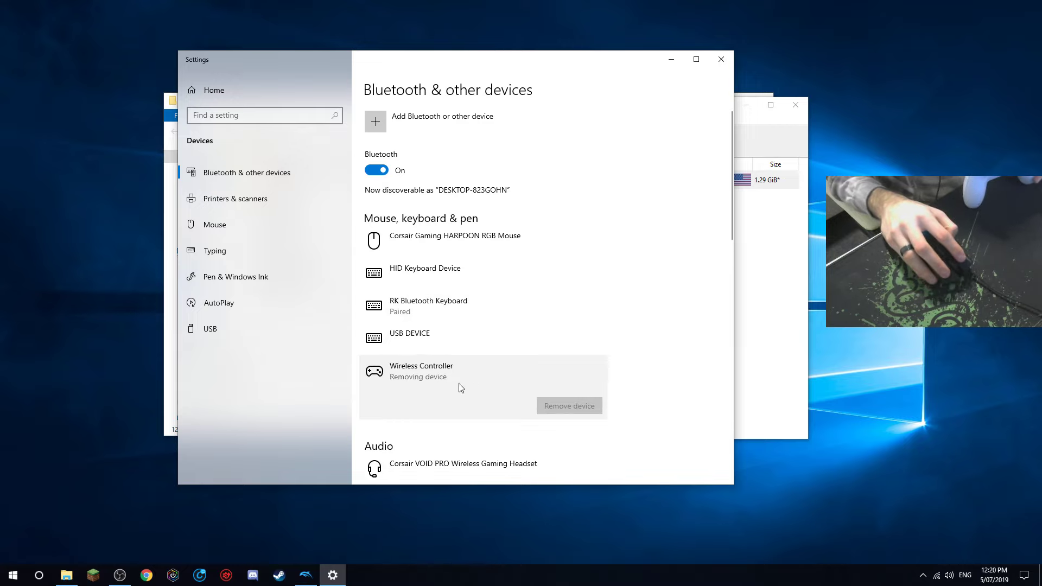
# - Move the Dolphin window clear of the Bluetooth settings and return to the settings window
pyautogui.hotkey('alt', 'Tab')
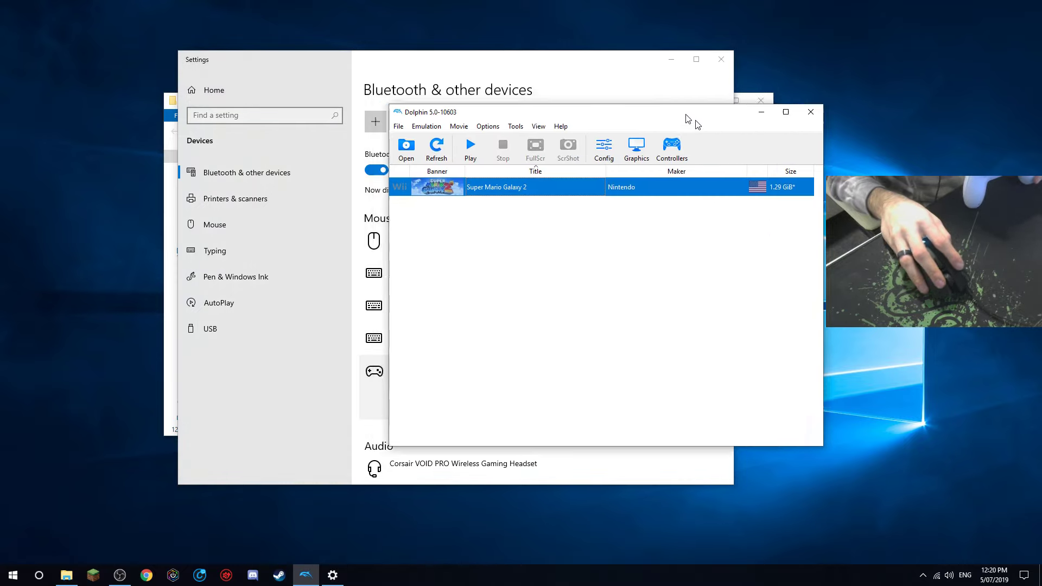
pyautogui.moveTo(688, 118); pyautogui.dragTo(838, 135)
pyautogui.click(565, 191)
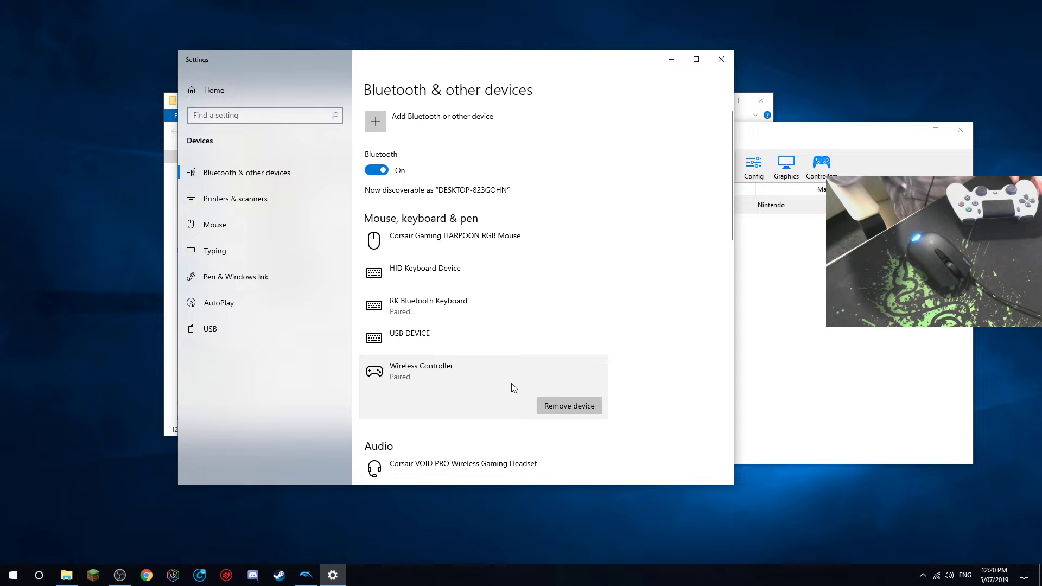
# - Remove the Wireless Controller from the Bluetooth devices, pair it again as a new device, and close the settings
pyautogui.click(575, 407)
pyautogui.click(611, 373)
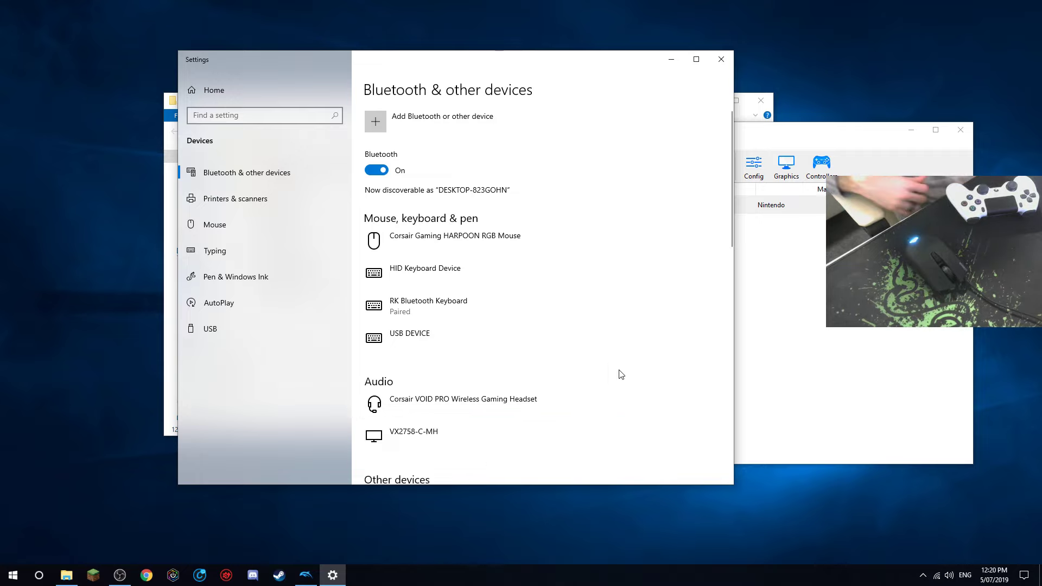
pyautogui.click(391, 134)
pyautogui.click(393, 172)
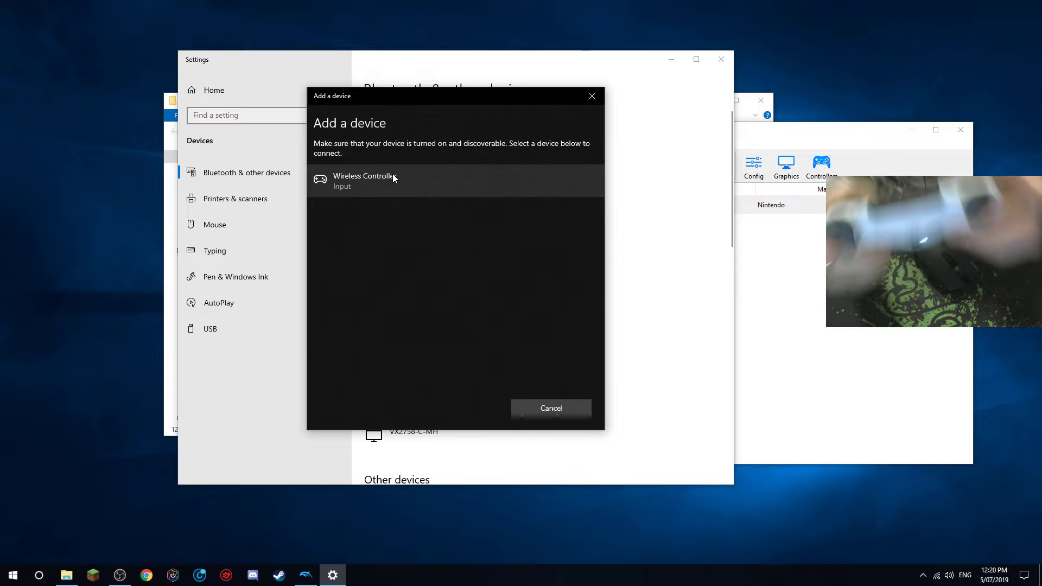
pyautogui.click(383, 185)
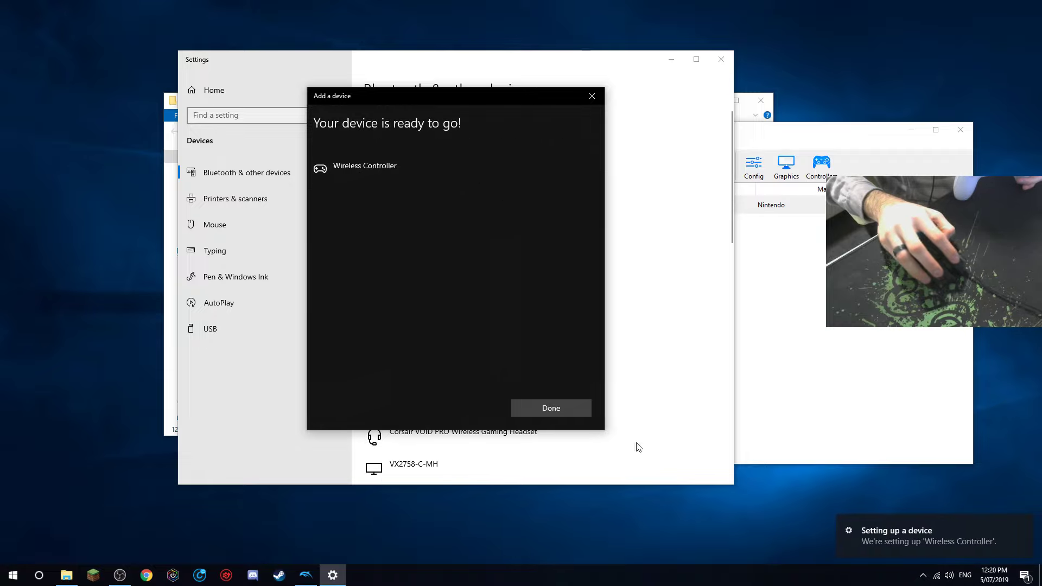
pyautogui.click(543, 410)
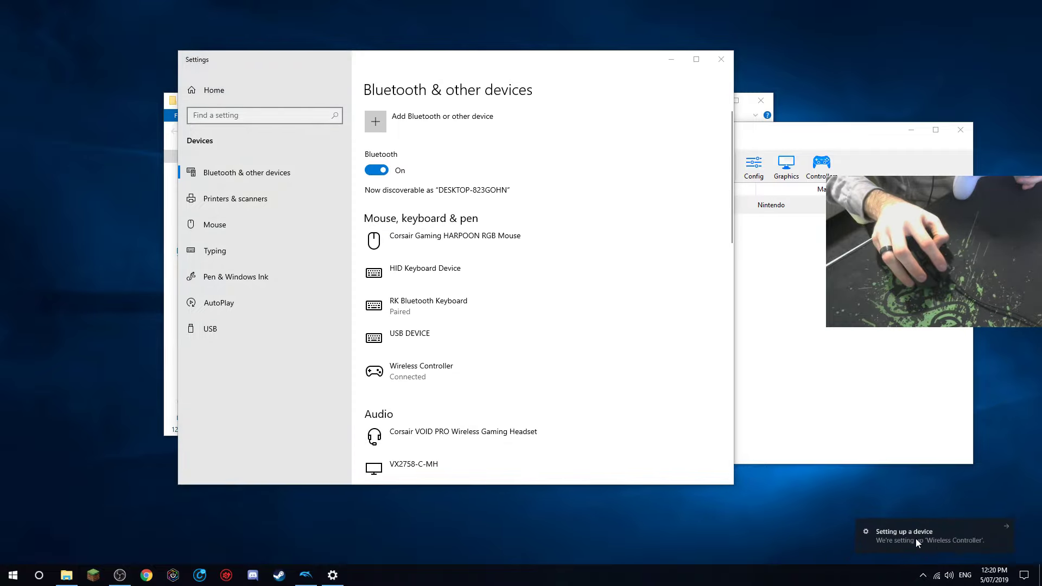
pyautogui.click(718, 65)
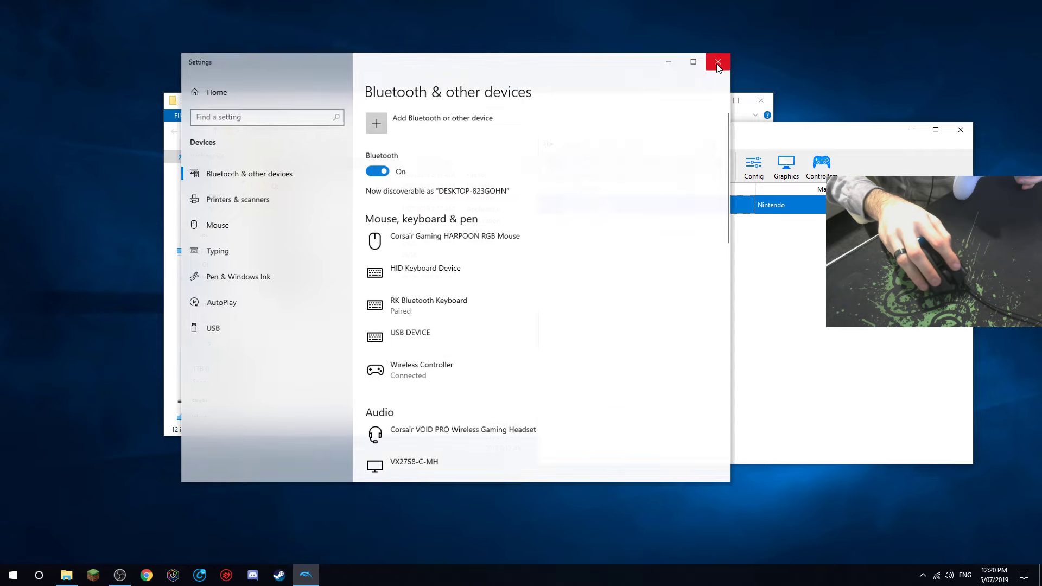
# - Open the configuration of emulated Wii Remote 1 and examine its D-pad and Nunchuk extension mappings
pyautogui.click(786, 166)
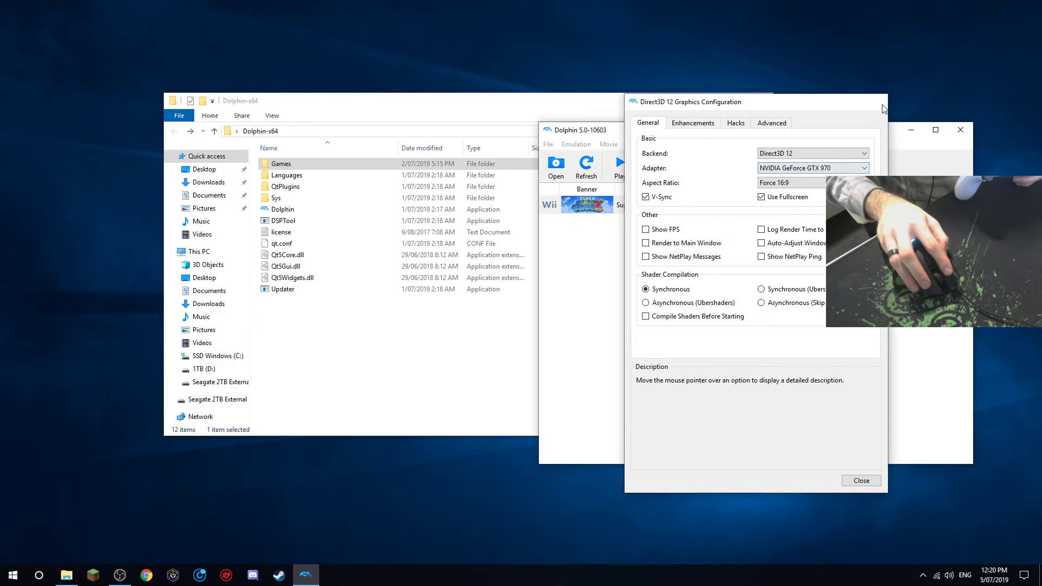
pyautogui.click(883, 106)
pyautogui.click(819, 169)
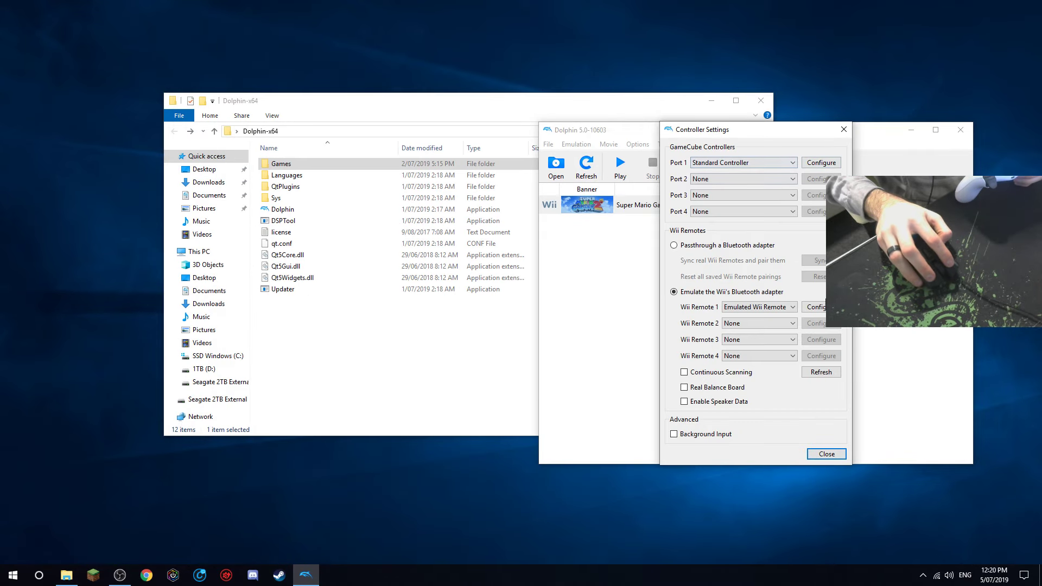
pyautogui.click(820, 307)
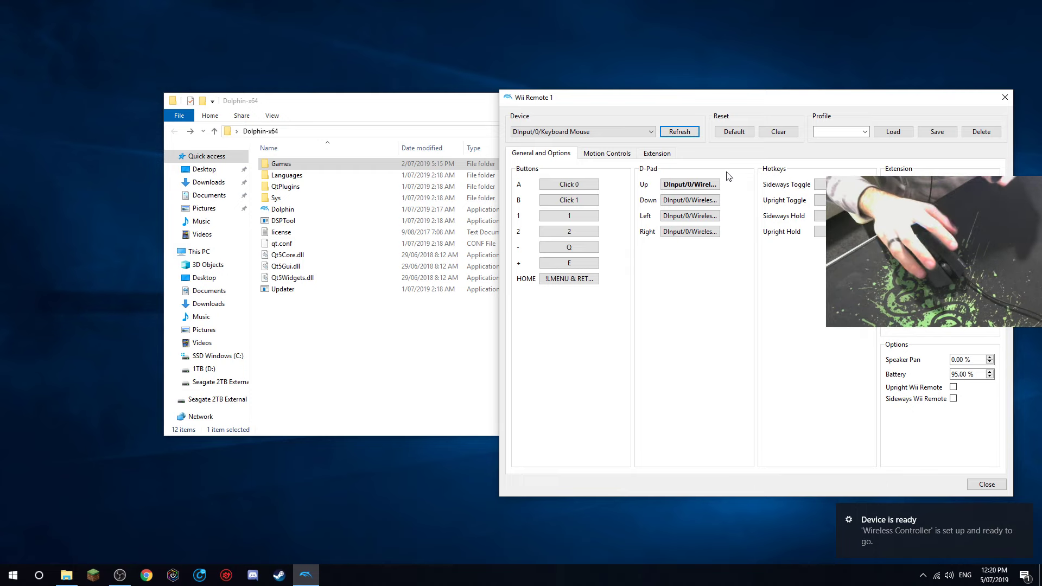
pyautogui.moveTo(803, 99); pyautogui.dragTo(597, 107)
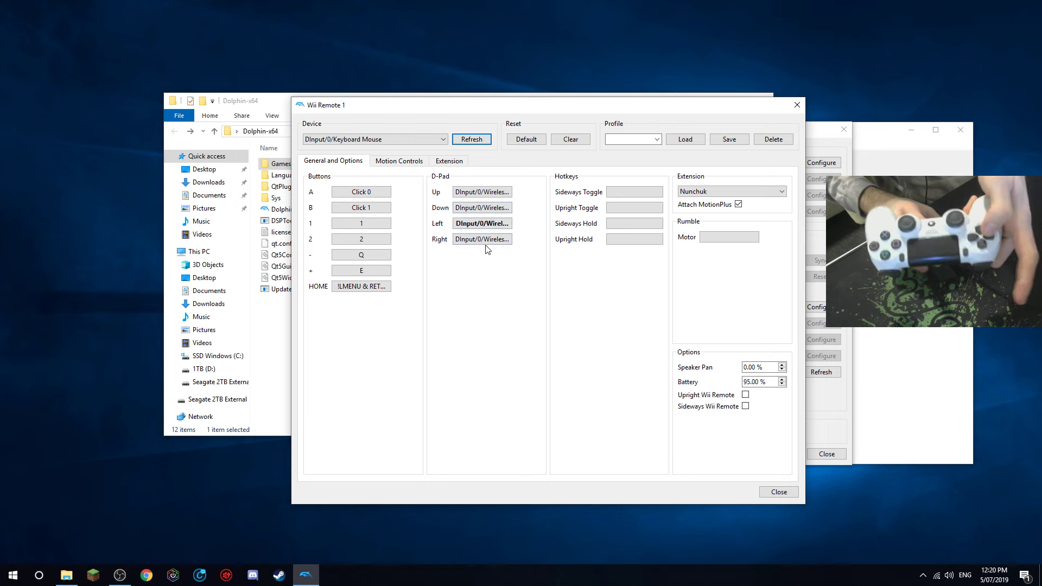
pyautogui.click(444, 162)
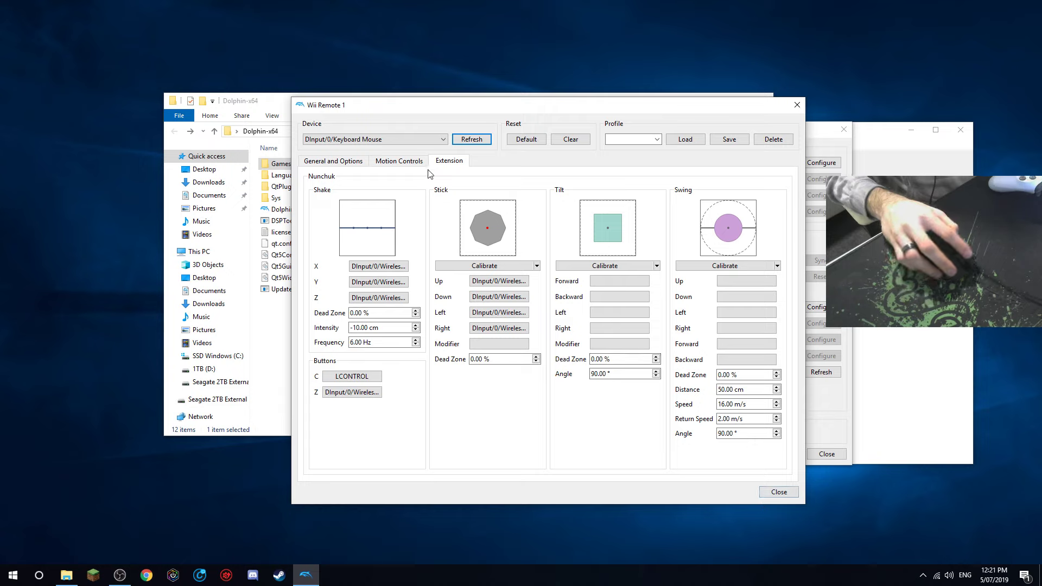
# - Map the Wii Remote's Point motion up, down, left and right to Axis Y-, Axis Y+, Axis X- and Axis X+
pyautogui.click(400, 162)
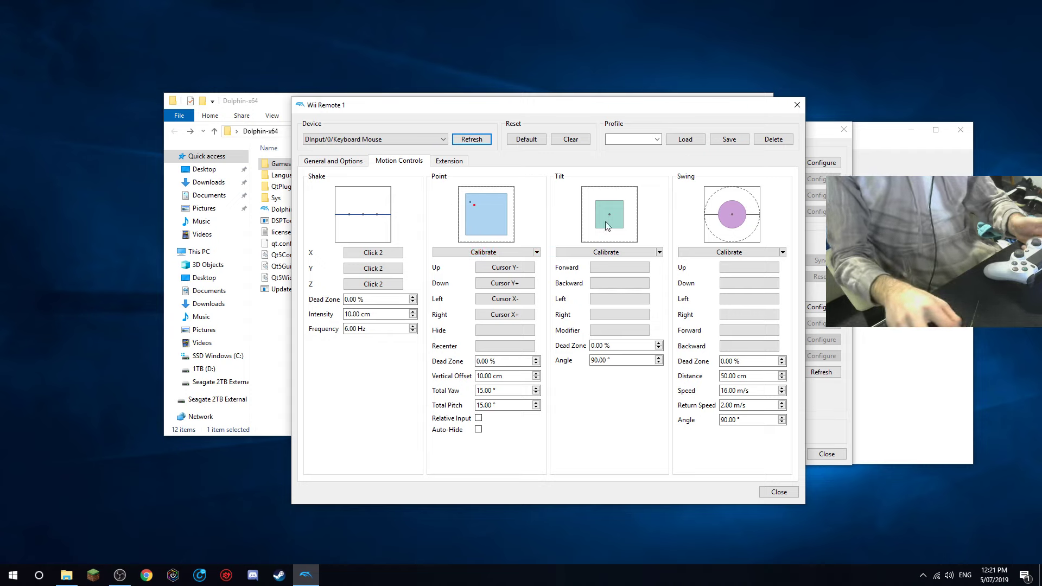
pyautogui.rightClick(514, 270)
pyautogui.click(634, 167)
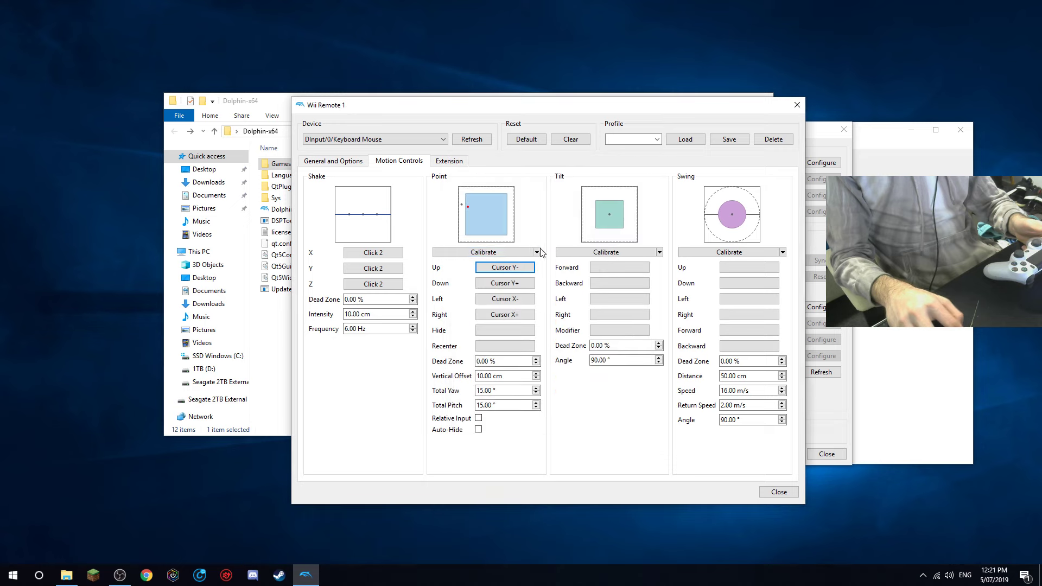
pyautogui.click(513, 269)
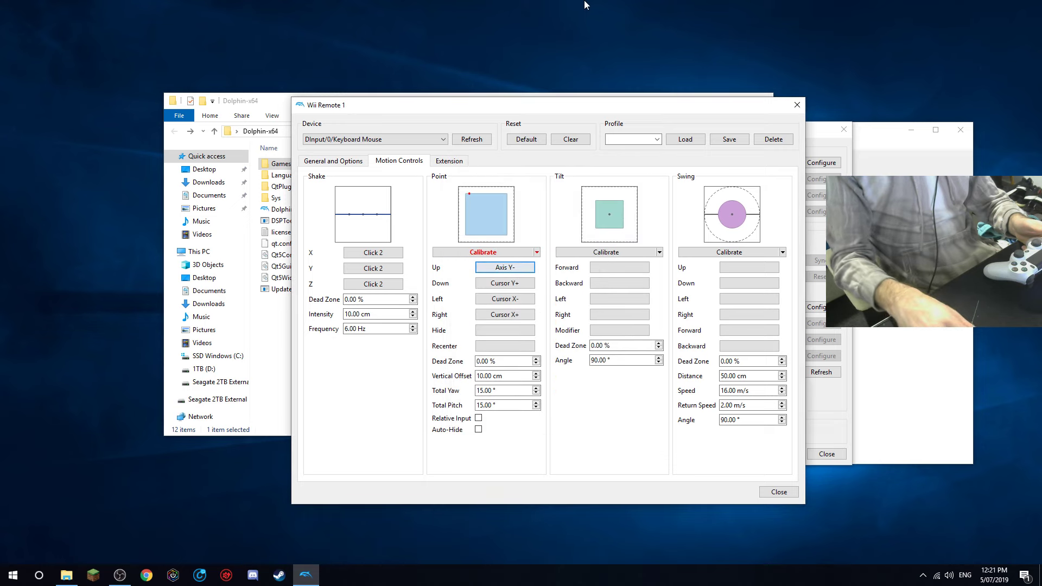
pyautogui.click(506, 284)
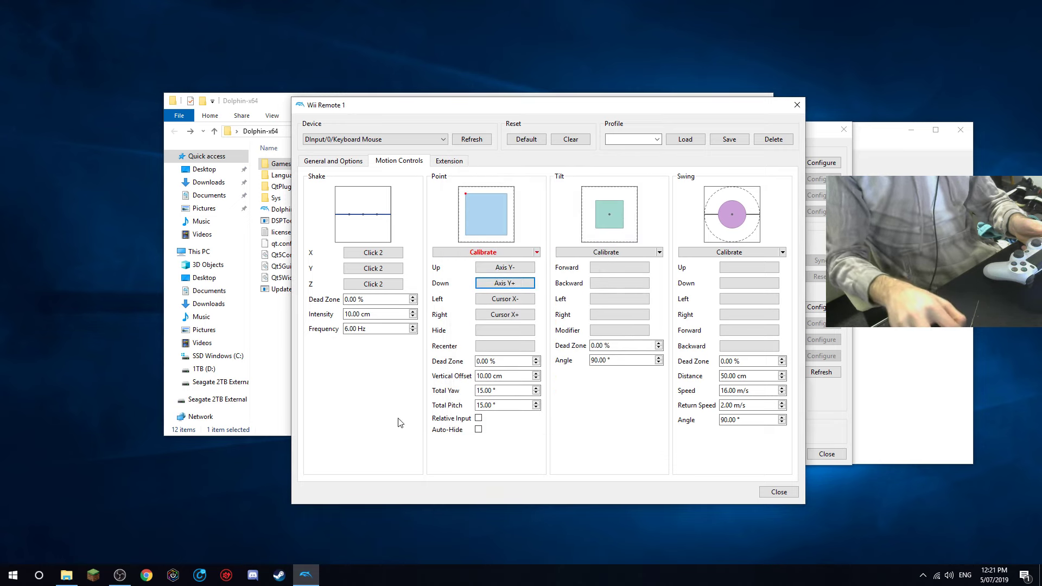
pyautogui.click(505, 299)
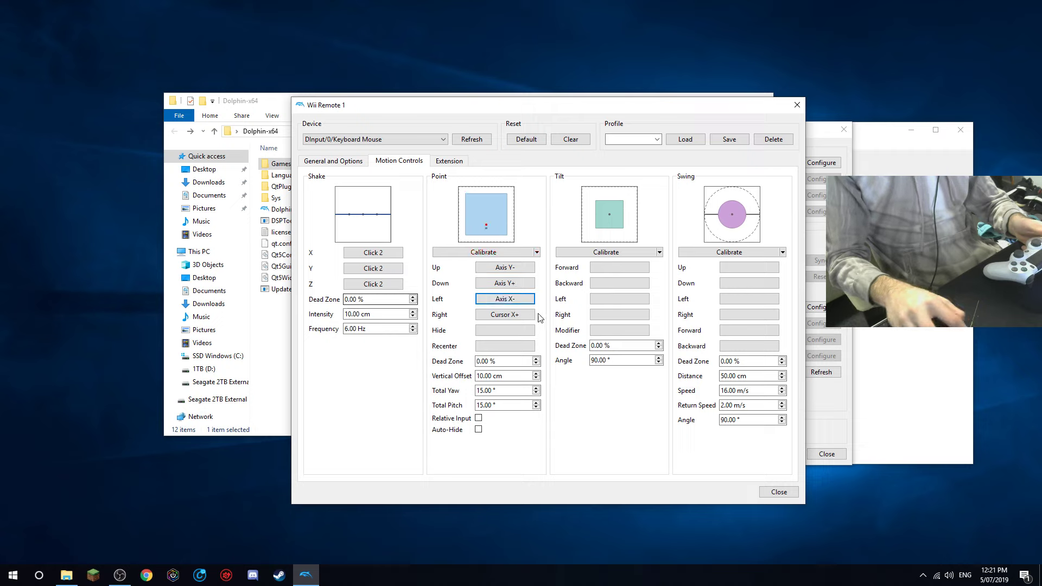
pyautogui.click(511, 317)
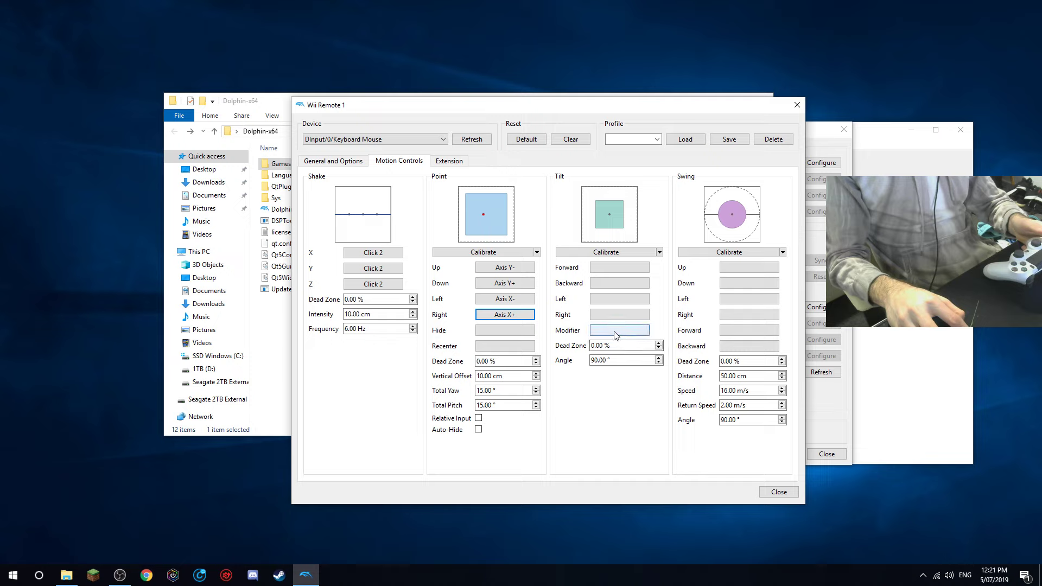
# - Load a saved controller profile for Wii Remote 1
pyautogui.click(656, 139)
pyautogui.click(632, 150)
pyautogui.click(685, 140)
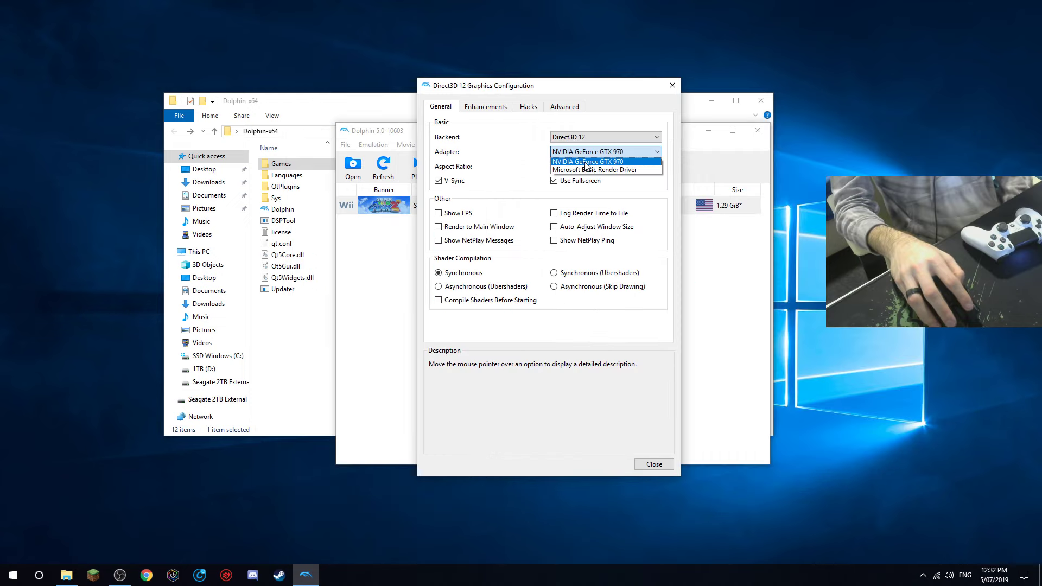
# - Select the NVIDIA GeForce GTX 970 graphics adapter and set the internal resolution to 3x Native (1920x1584) for 1080p
pyautogui.click(586, 162)
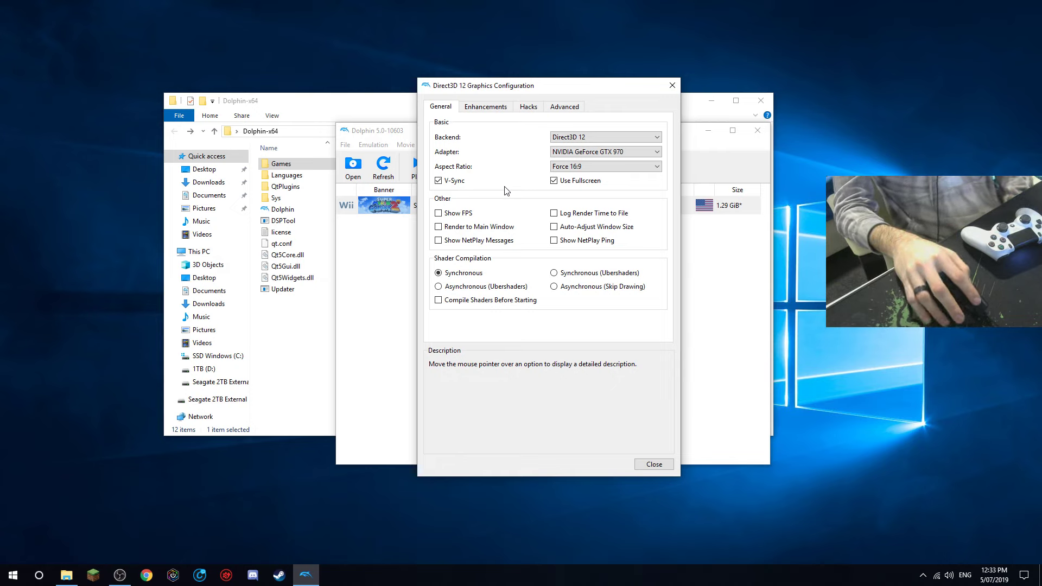
pyautogui.click(486, 108)
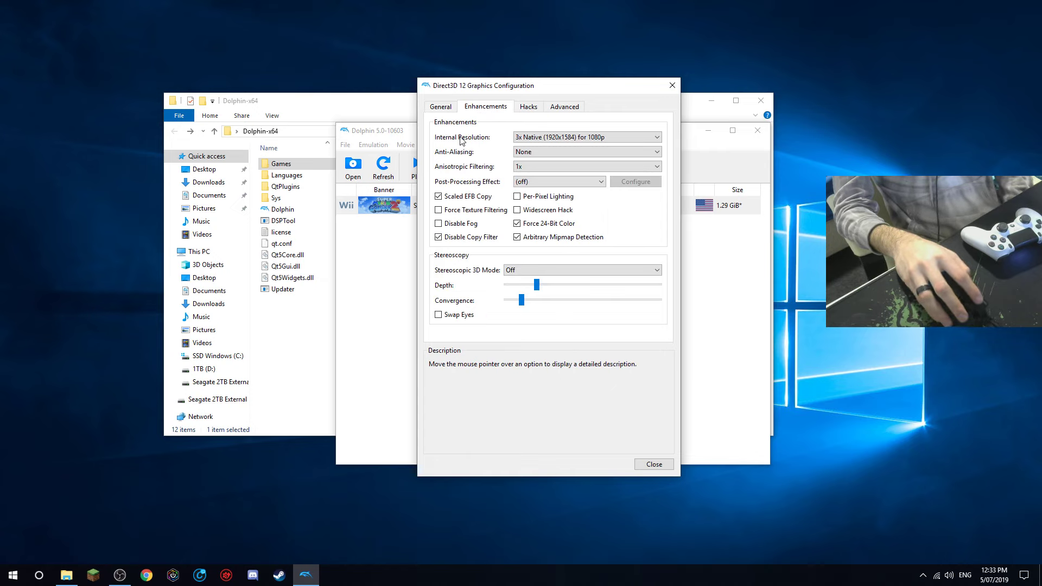
pyautogui.click(572, 138)
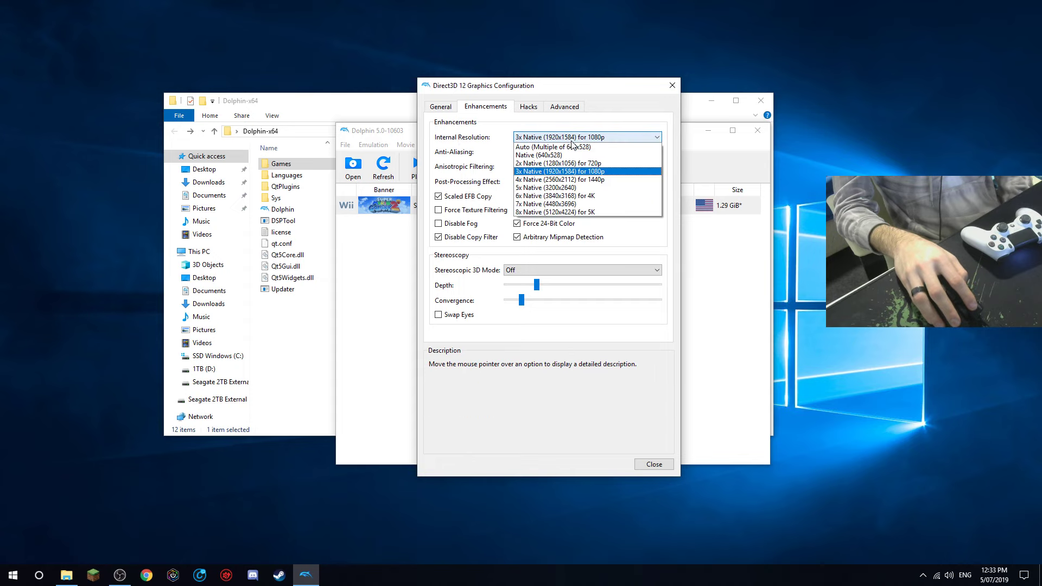
pyautogui.click(580, 173)
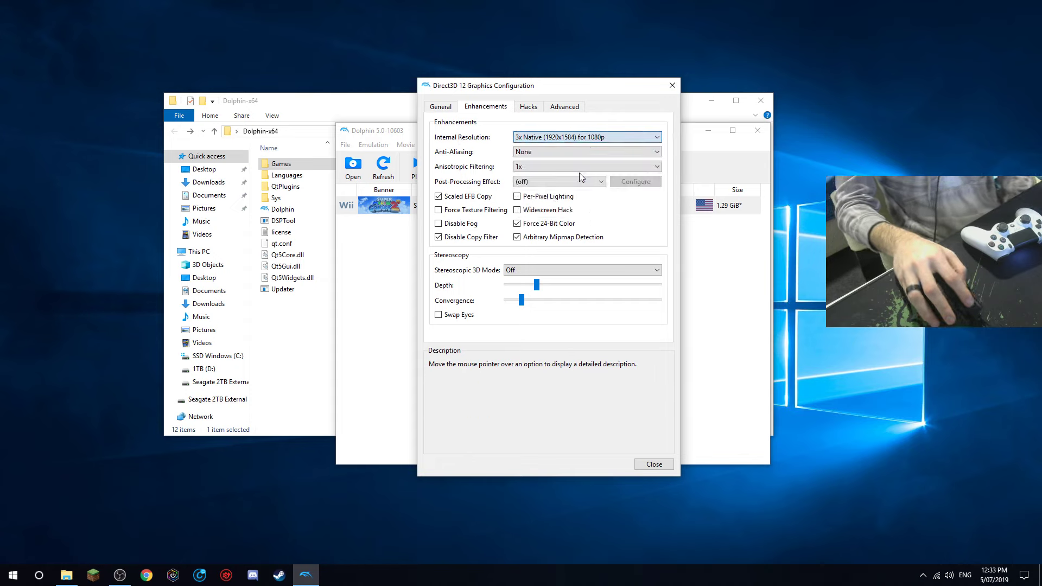
pyautogui.click(575, 139)
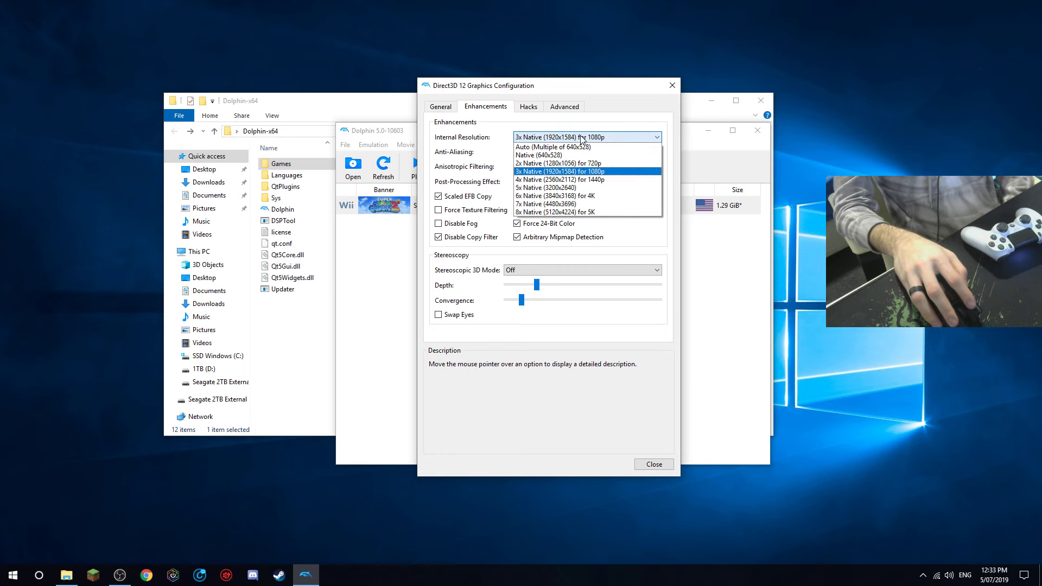
pyautogui.click(599, 172)
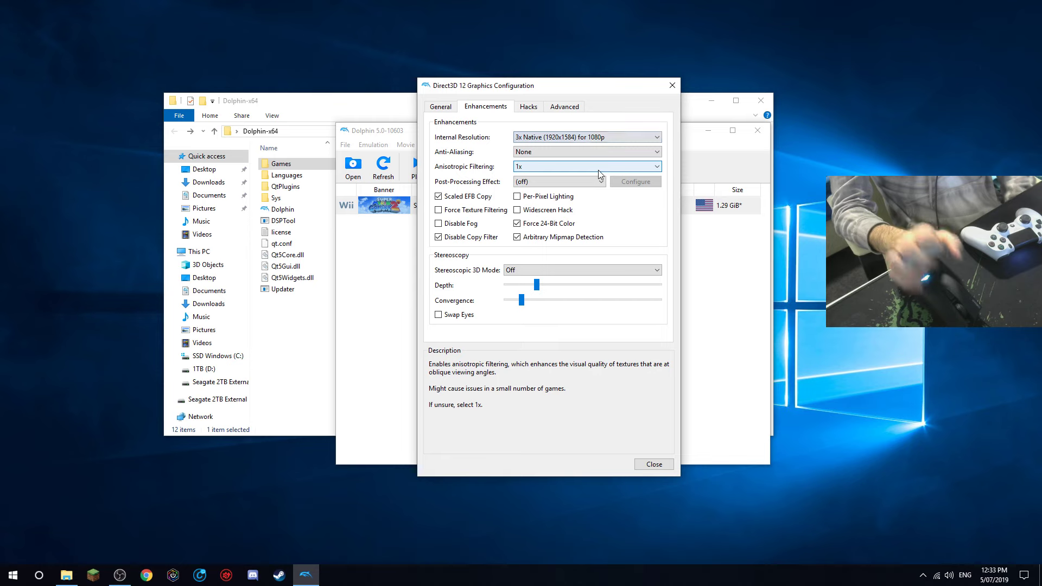
# - Examine the Advanced, Hacks and General graphics settings
pyautogui.click(553, 108)
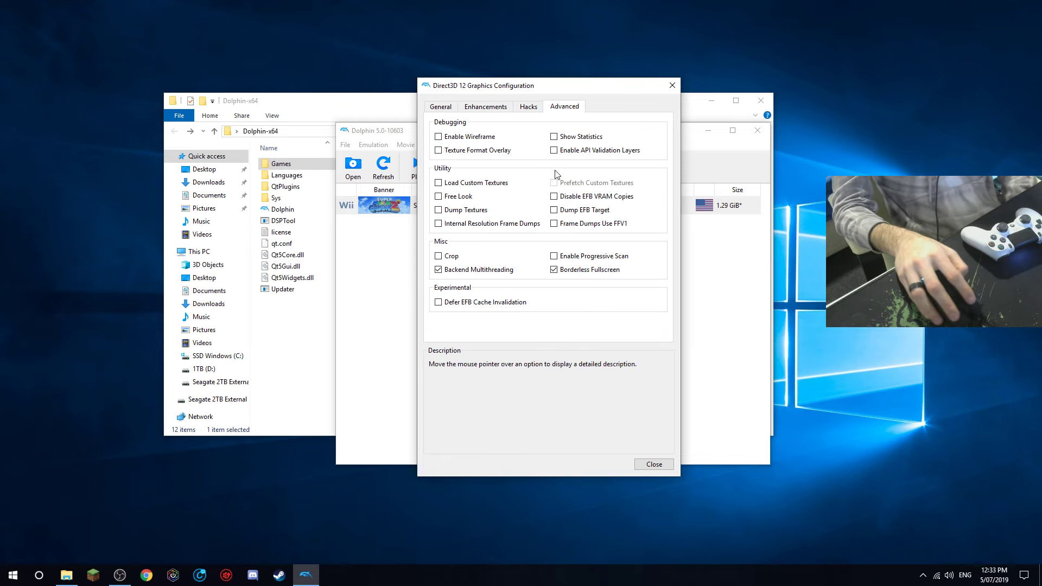
pyautogui.click(524, 107)
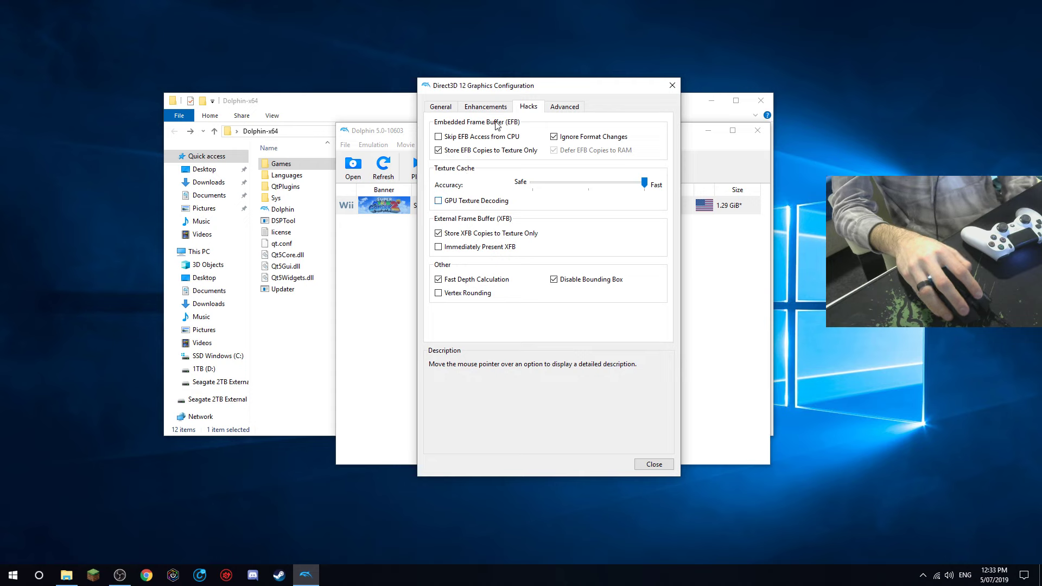
pyautogui.click(485, 107)
pyautogui.click(440, 107)
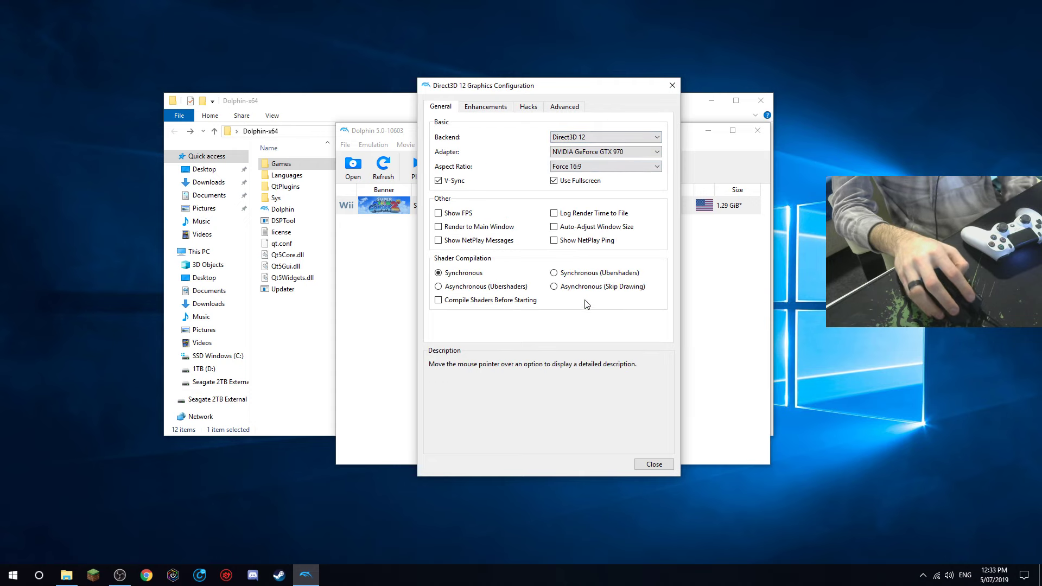
# - Examine the post-processing, anti-aliasing and anisotropic filtering choices among the enhancements, and close the graphics configuration
pyautogui.click(482, 108)
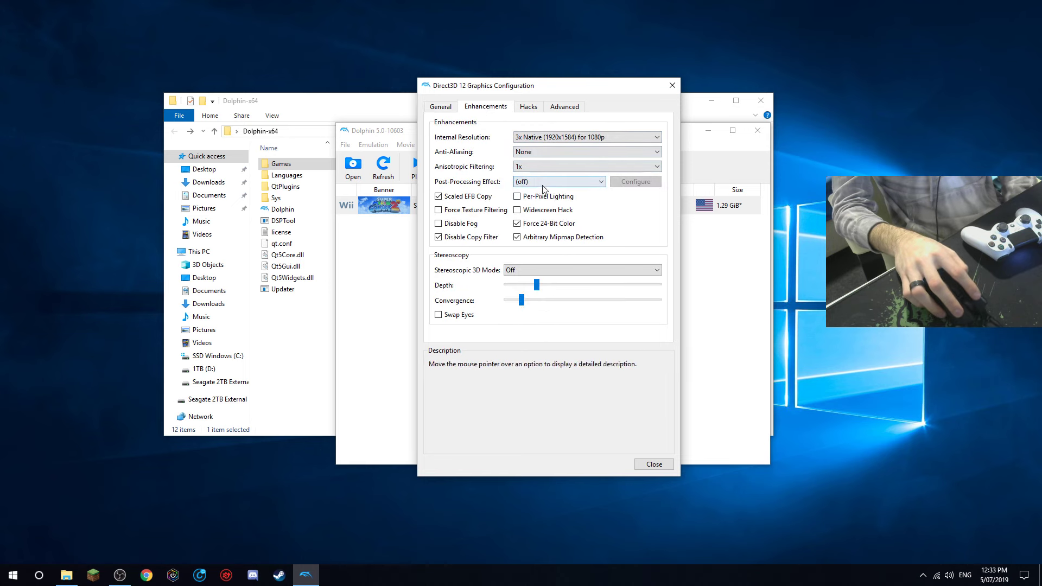
pyautogui.click(559, 181)
pyautogui.click(534, 165)
pyautogui.click(535, 166)
pyautogui.click(535, 166)
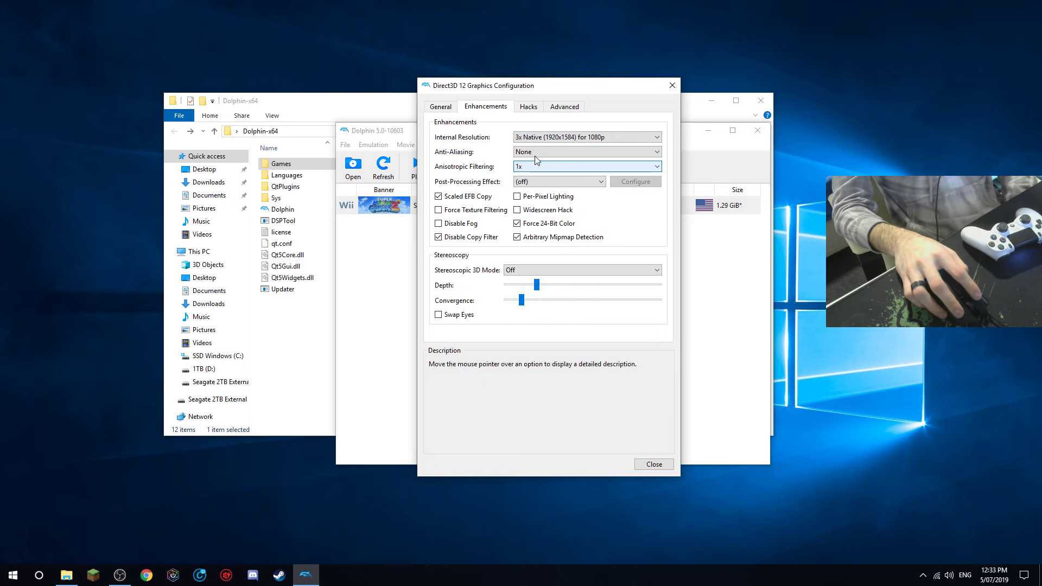
pyautogui.click(536, 152)
pyautogui.click(536, 152)
pyautogui.click(535, 169)
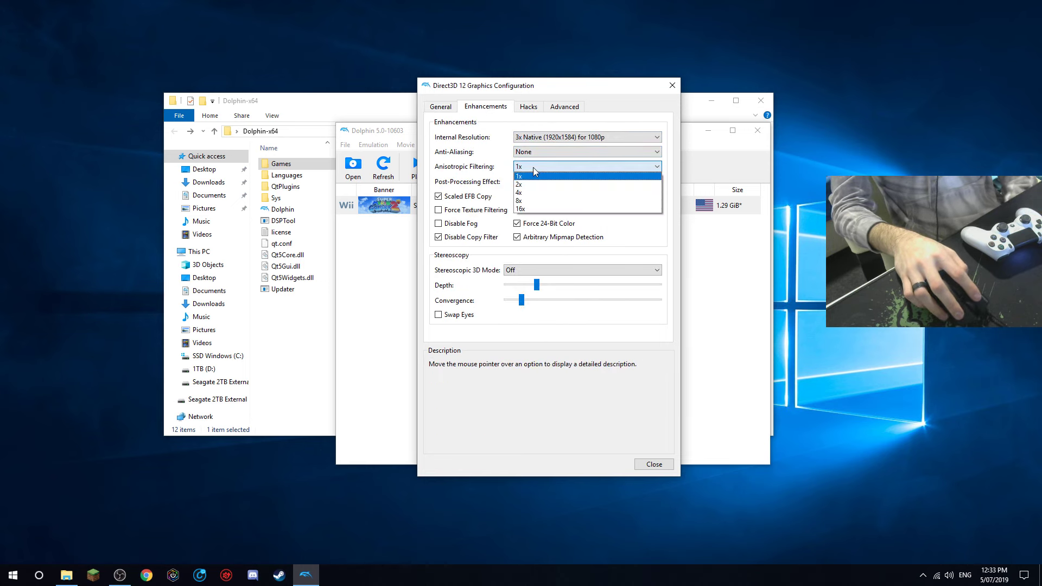
pyautogui.click(533, 167)
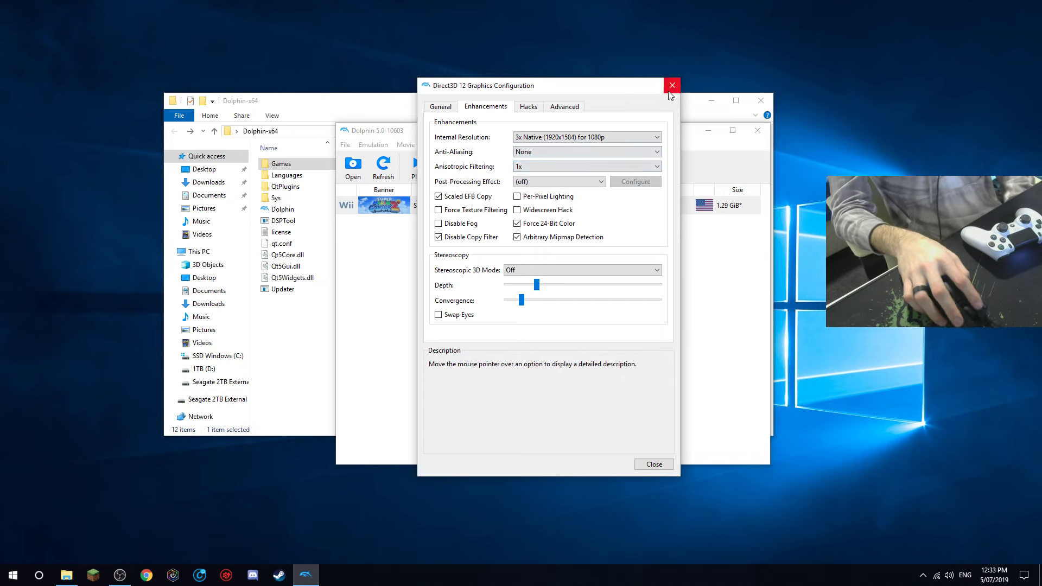
pyautogui.click(669, 91)
# - Set the emulator's audio volume to 2 % and check the Windows speaker volume
pyautogui.click(558, 165)
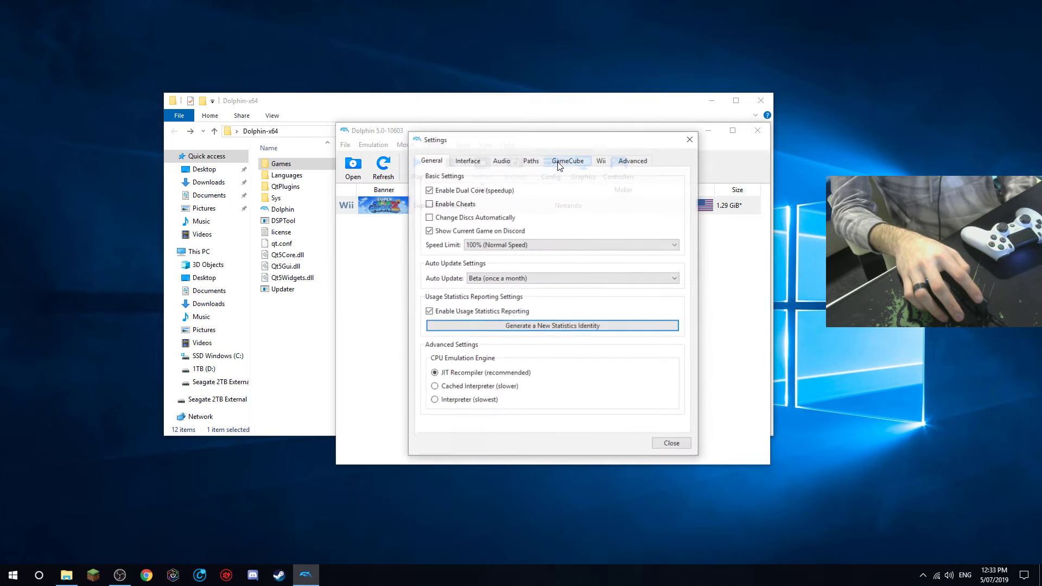
pyautogui.click(470, 161)
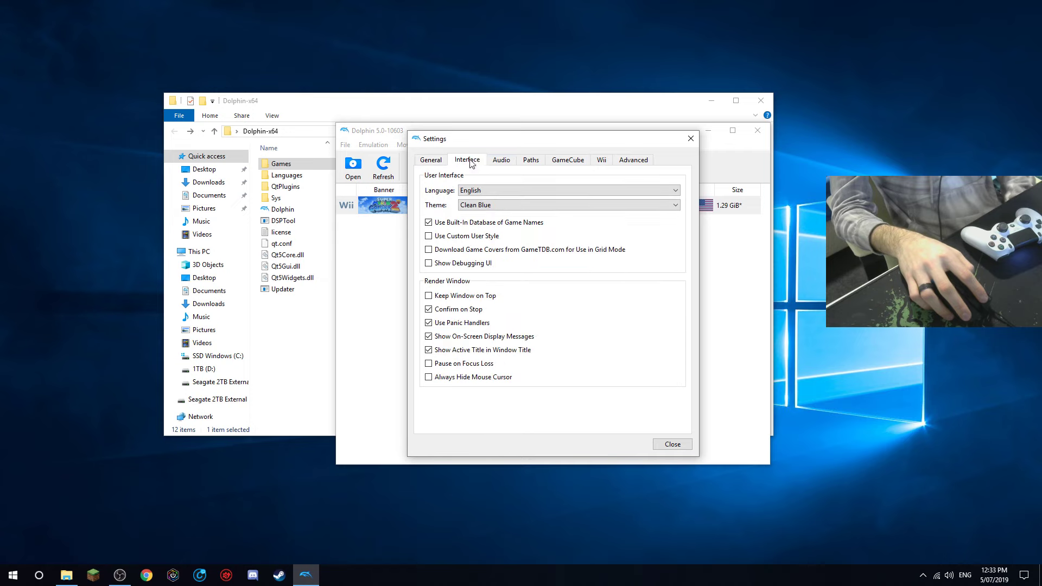
pyautogui.click(504, 162)
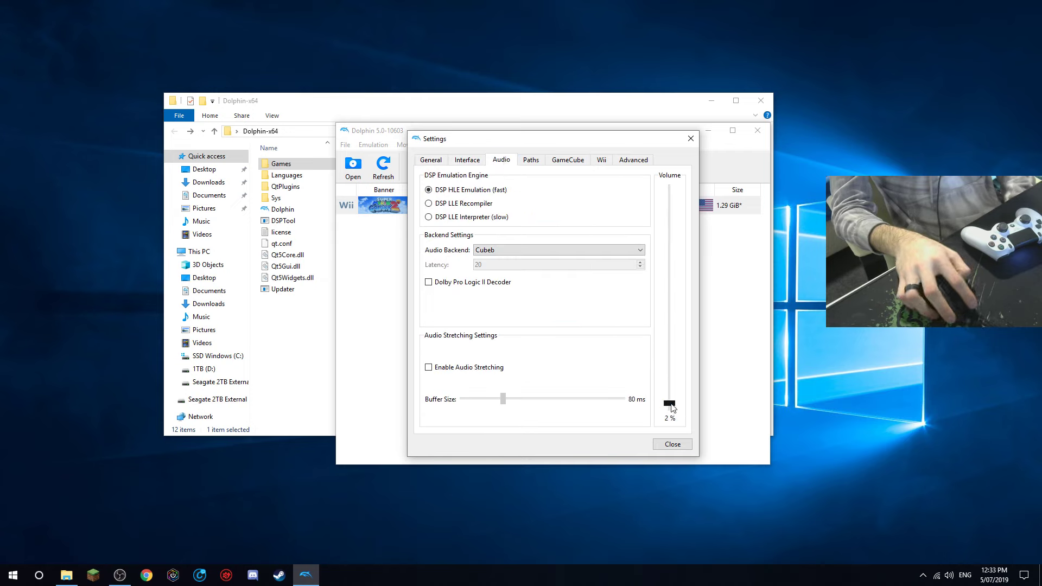
pyautogui.moveTo(672, 409)
pyautogui.mouseDown()
pyautogui.moveTo(666, 163)
pyautogui.moveTo(667, 402)
pyautogui.mouseUp()
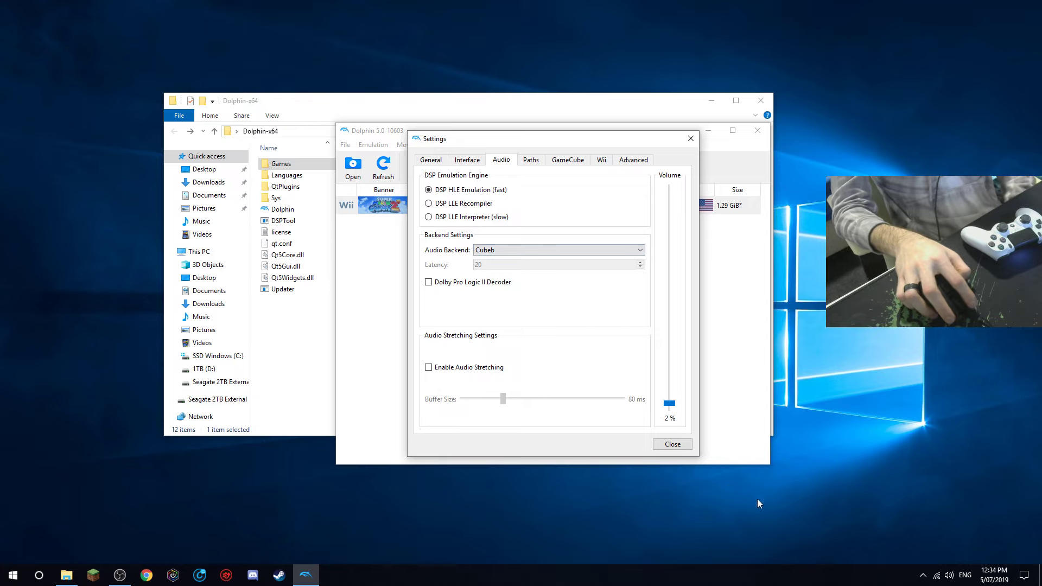
pyautogui.click(949, 575)
pyautogui.click(923, 472)
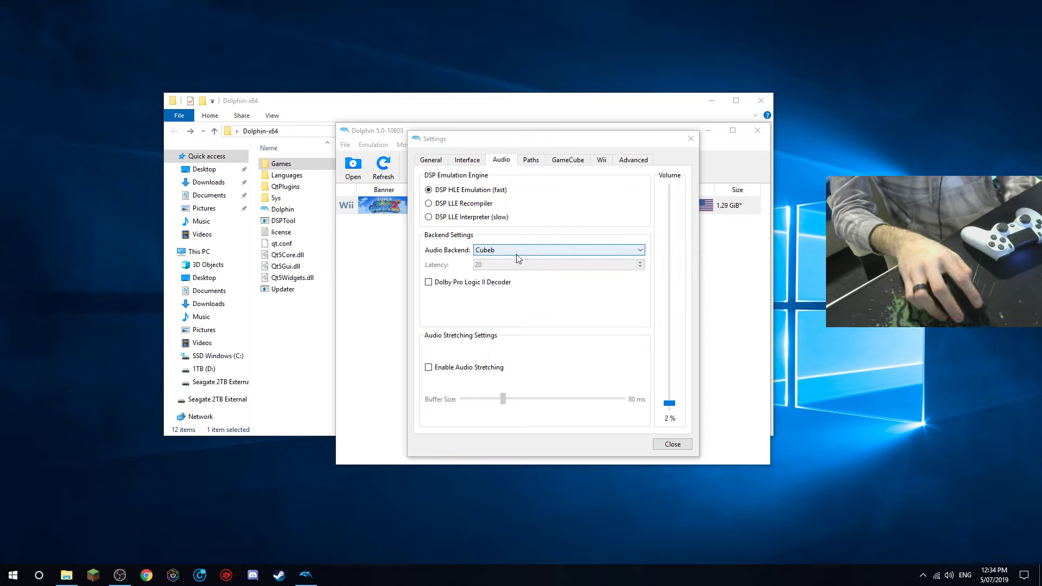
# - Examine the Paths, Wii and Advanced settings, including the emulated CPU clock override, and close the settings
pyautogui.click(531, 160)
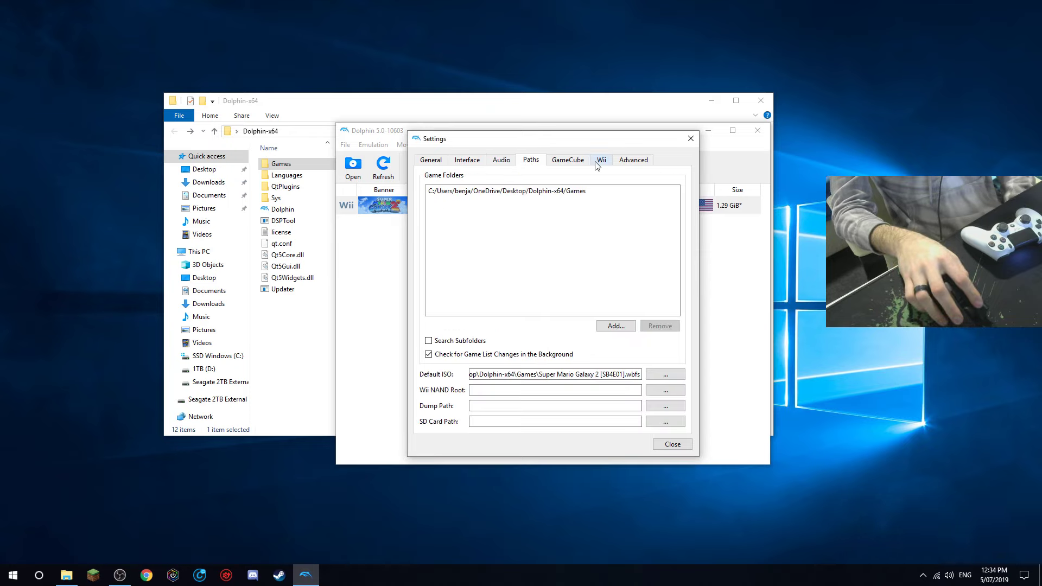
pyautogui.click(600, 159)
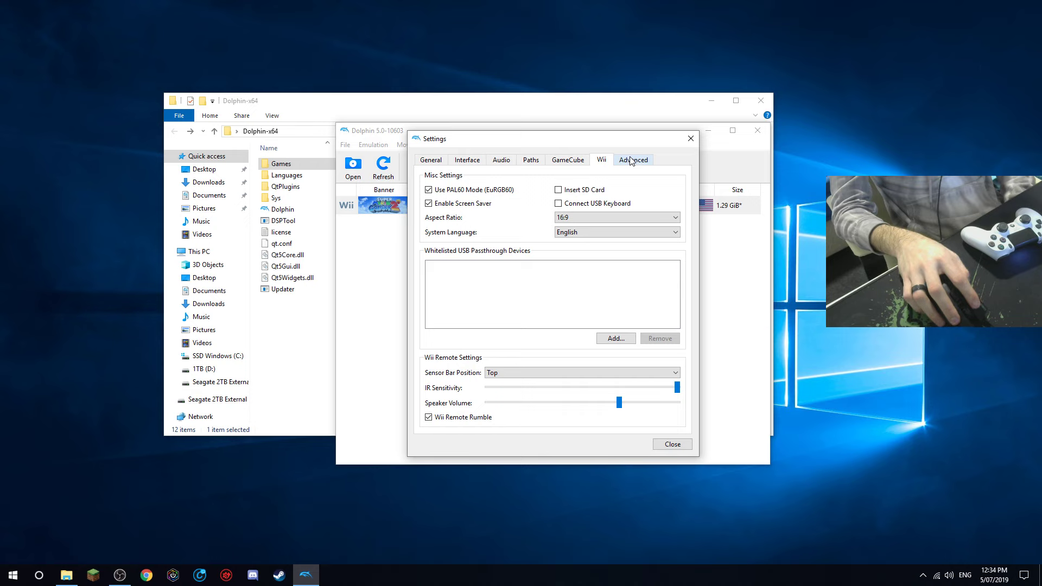
pyautogui.click(631, 160)
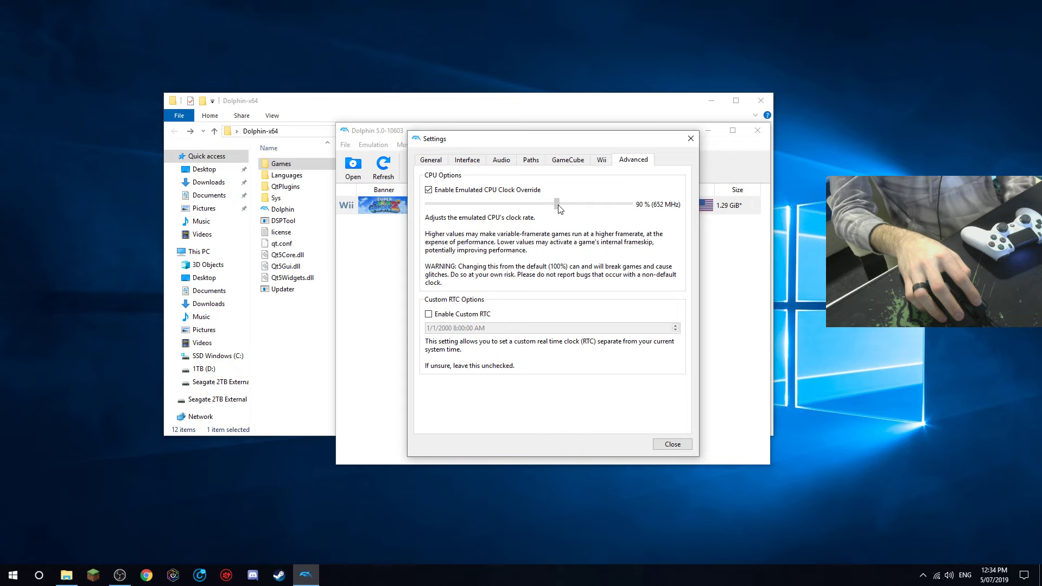
pyautogui.click(673, 445)
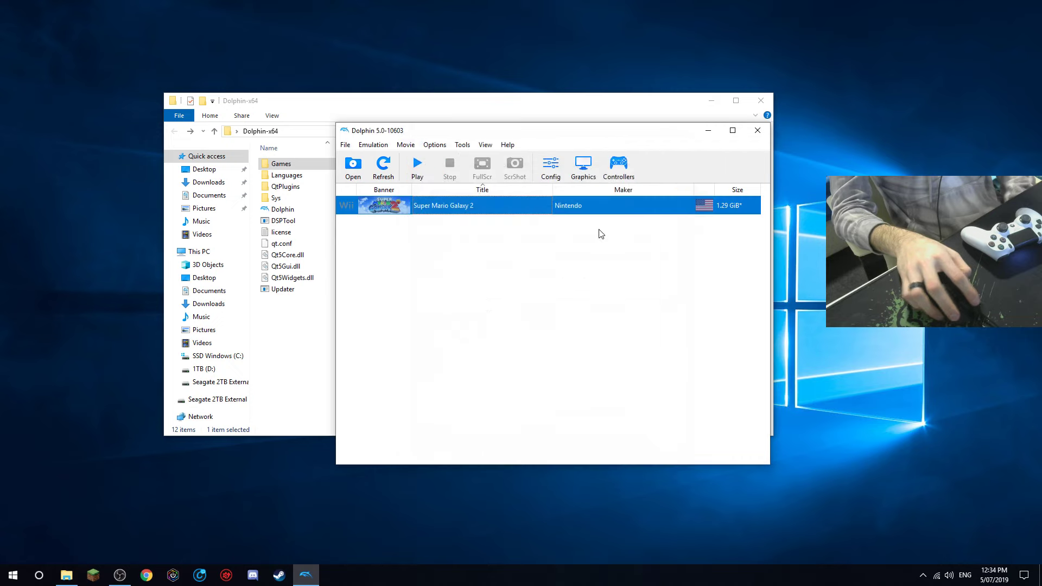
# - Review the emulated Wii Remote 1's button, D-Pad and Nunchuk extension mappings, and close the controller settings
pyautogui.click(608, 162)
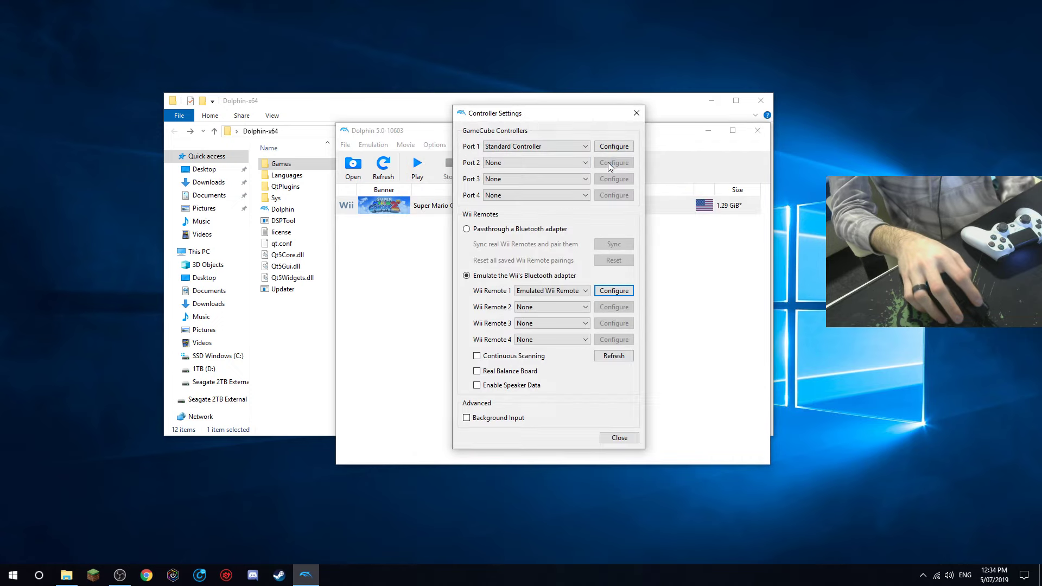
pyautogui.click(614, 290)
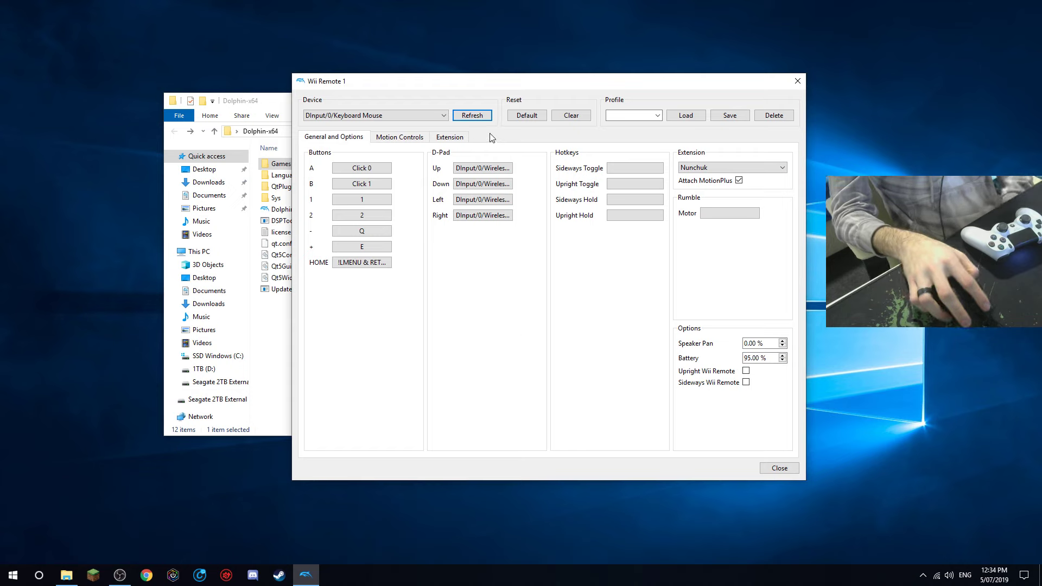
pyautogui.click(453, 138)
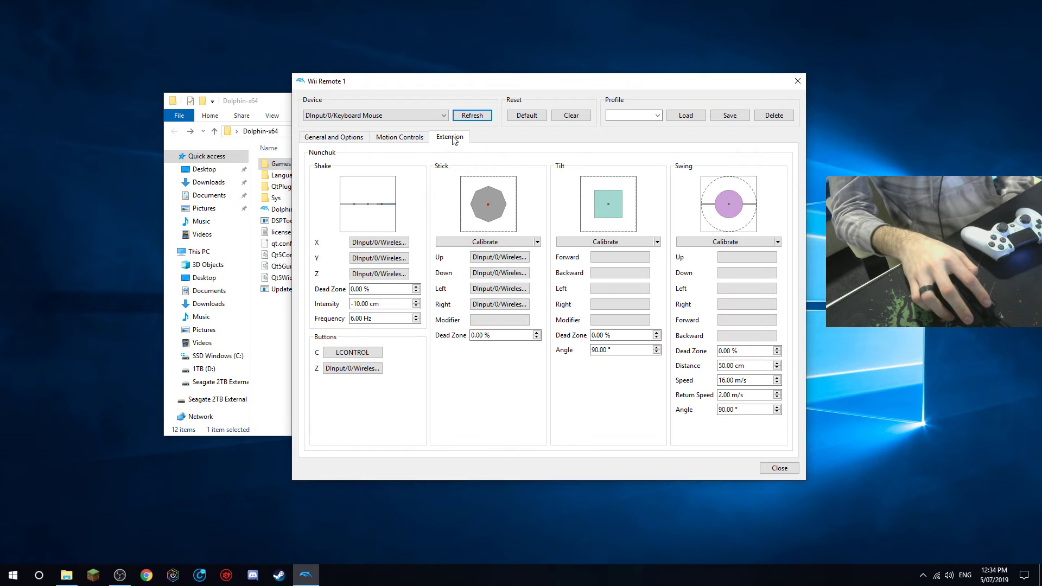
pyautogui.click(347, 138)
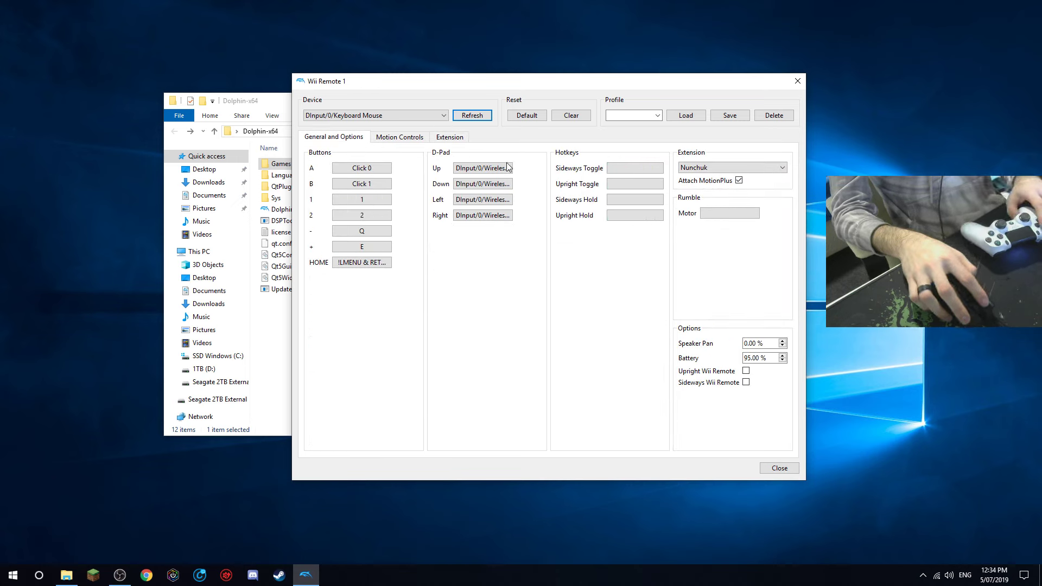
pyautogui.click(450, 139)
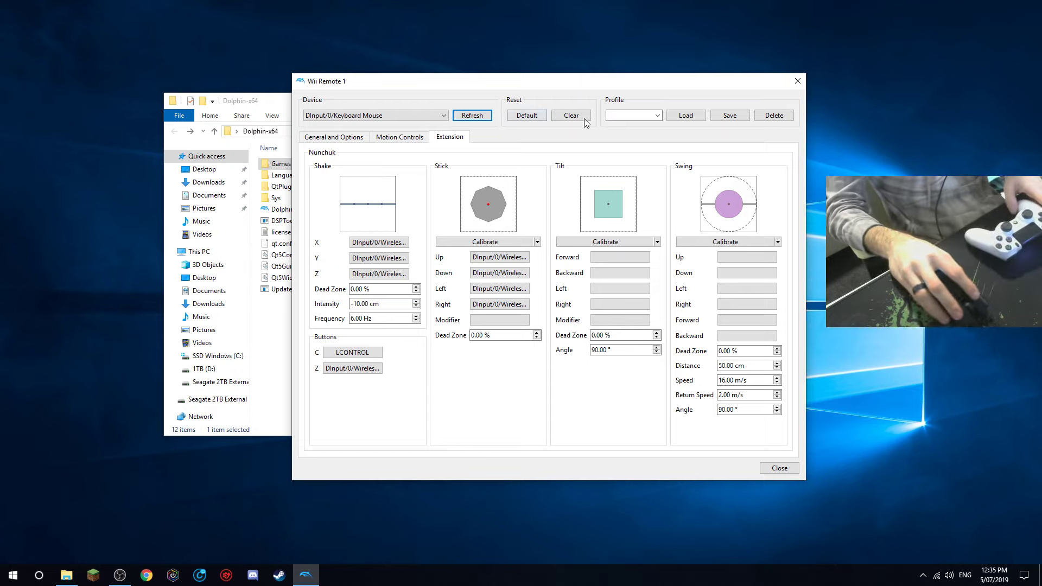
pyautogui.click(797, 81)
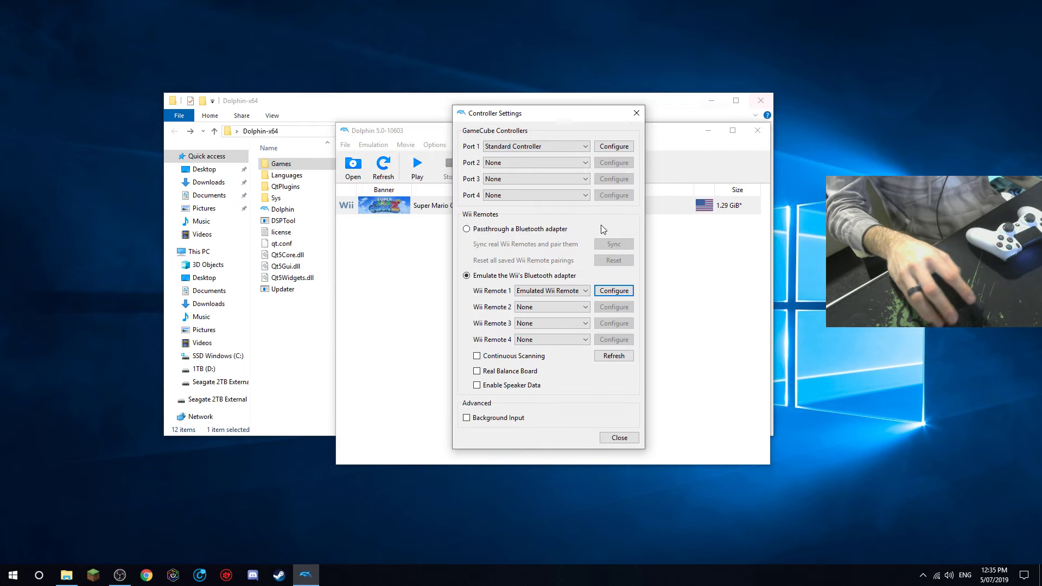
pyautogui.click(623, 439)
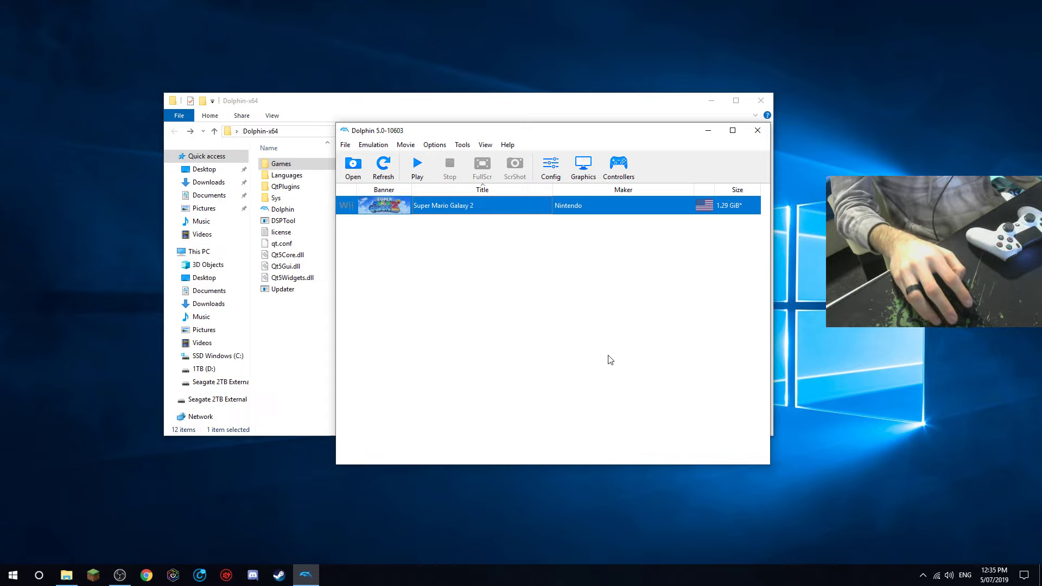
pyautogui.moveTo(573, 131)
pyautogui.mouseDown()
pyautogui.moveTo(576, 152)
pyautogui.moveTo(572, 120)
pyautogui.mouseUp()
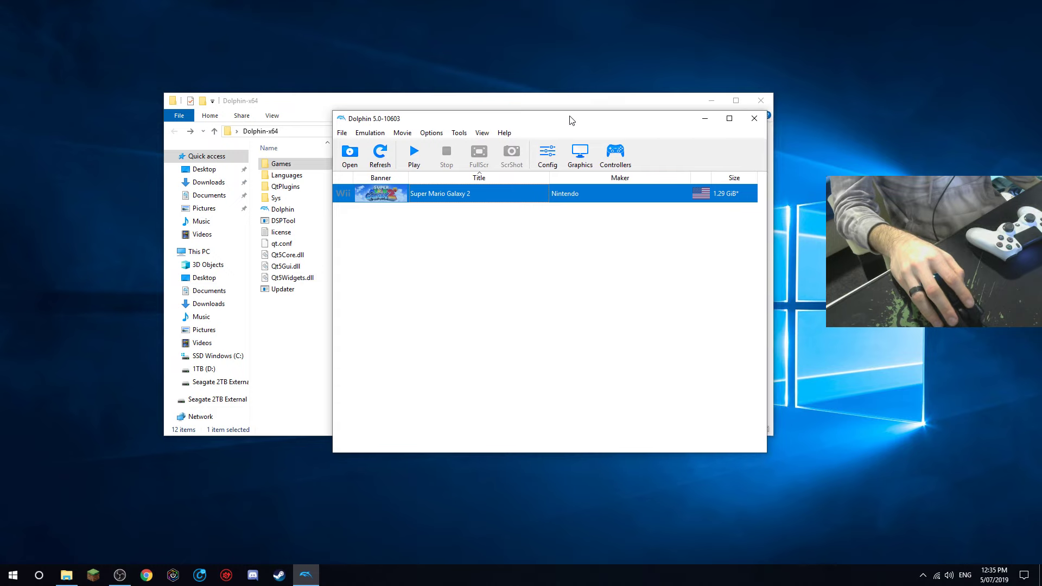